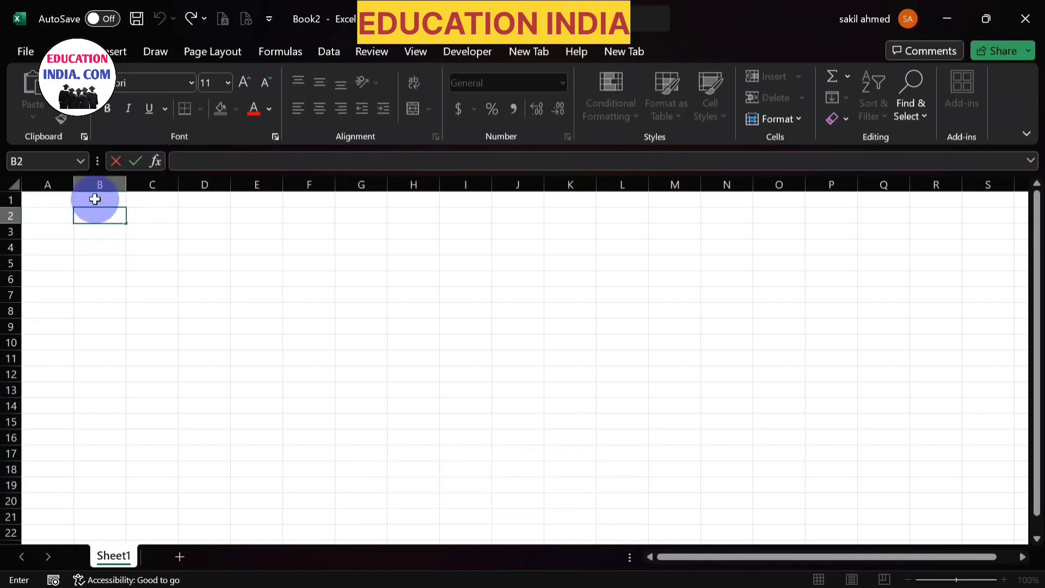
- Enter the company heading "abc pvt ltd" in cell B1, and merge and center it across A1:D1
{"action": "left_click", "coordinate": [112, 199]}
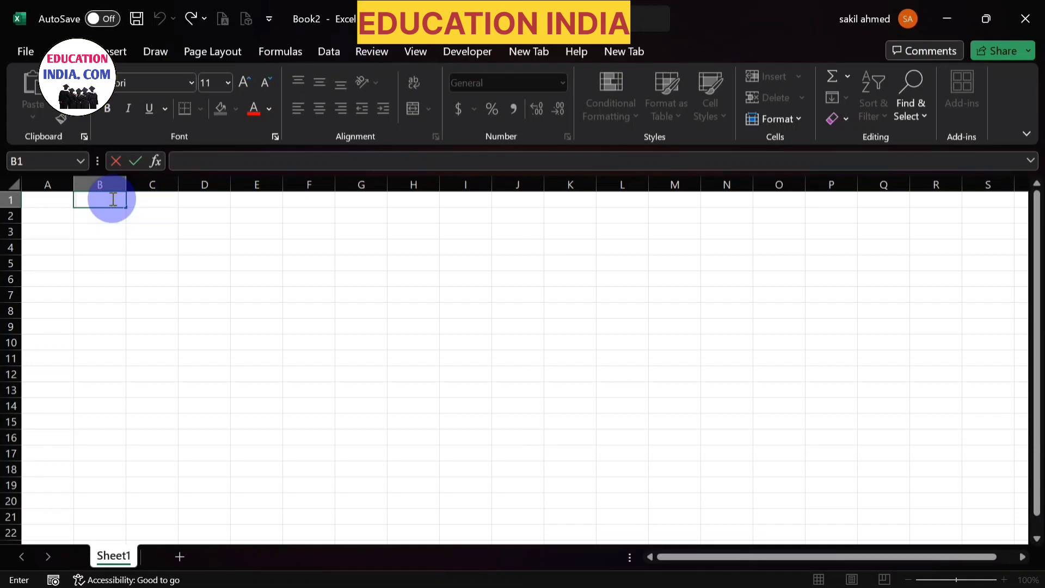
{"action": "type", "text": "abc pvt ltd"}
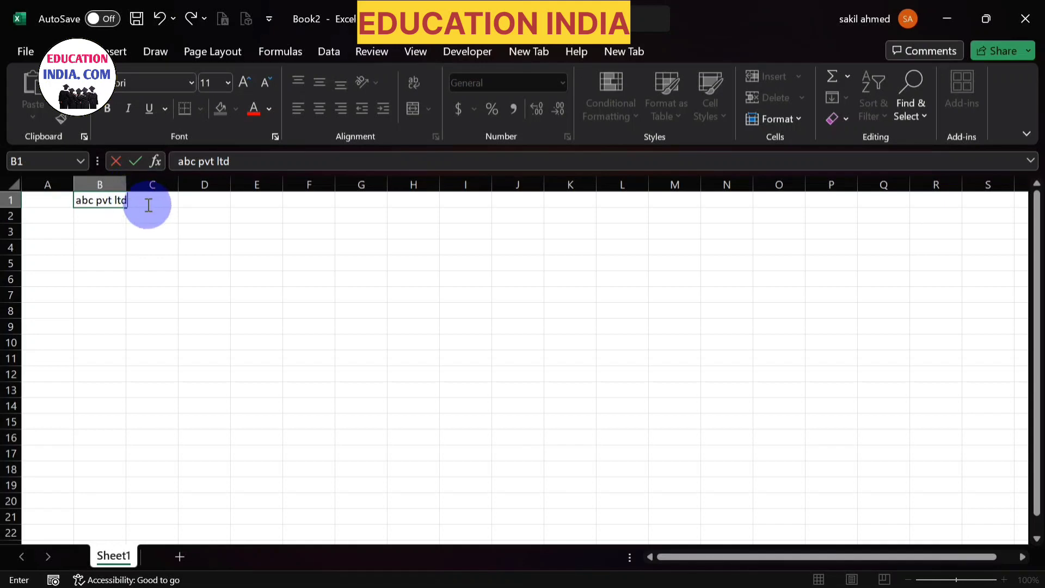
{"action": "left_click", "coordinate": [49, 202]}
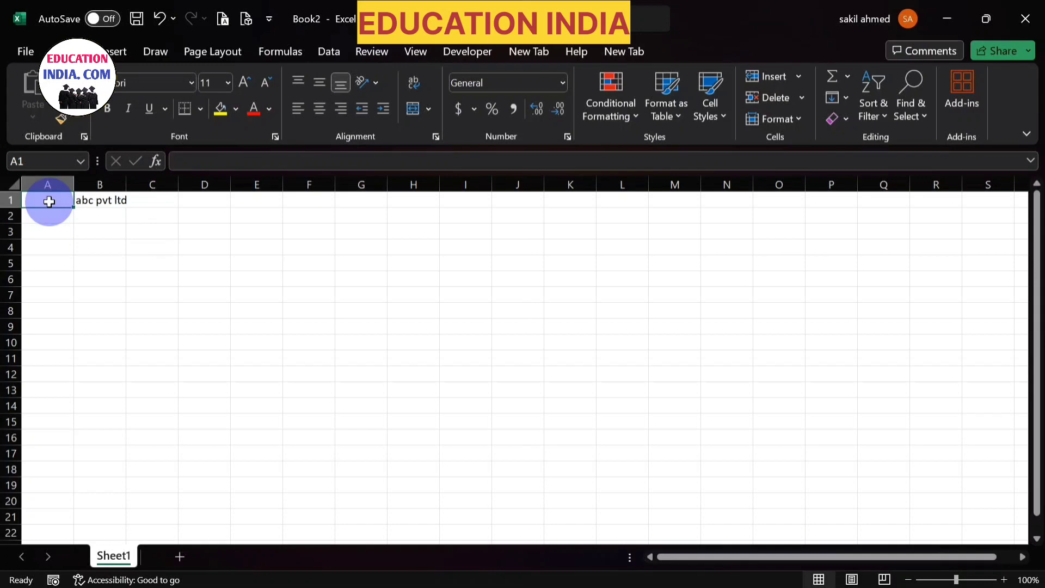
{"action": "left_click_drag", "start_coordinate": [49, 201], "coordinate": [191, 205]}
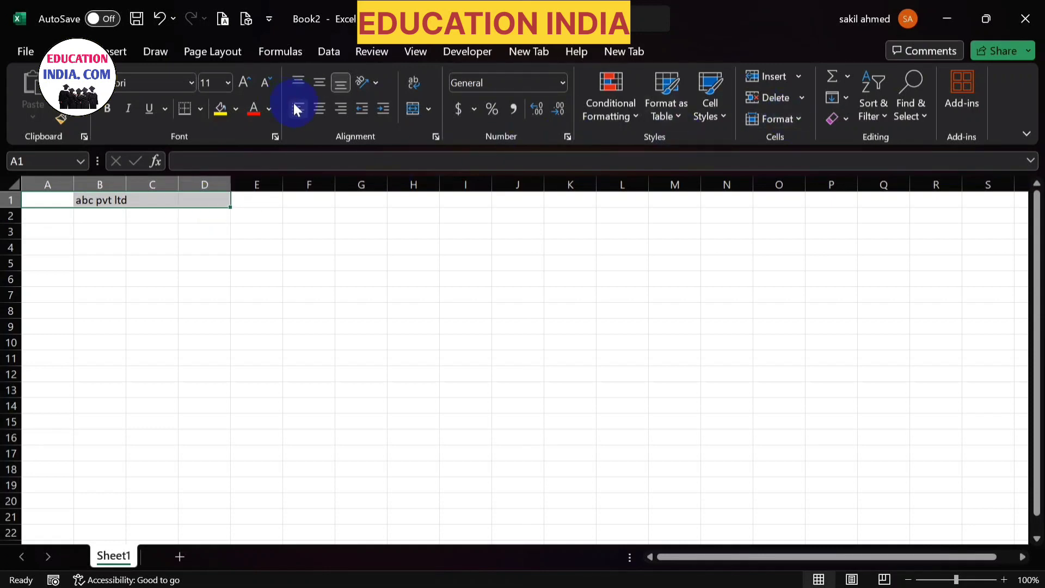
{"action": "left_click", "coordinate": [429, 108]}
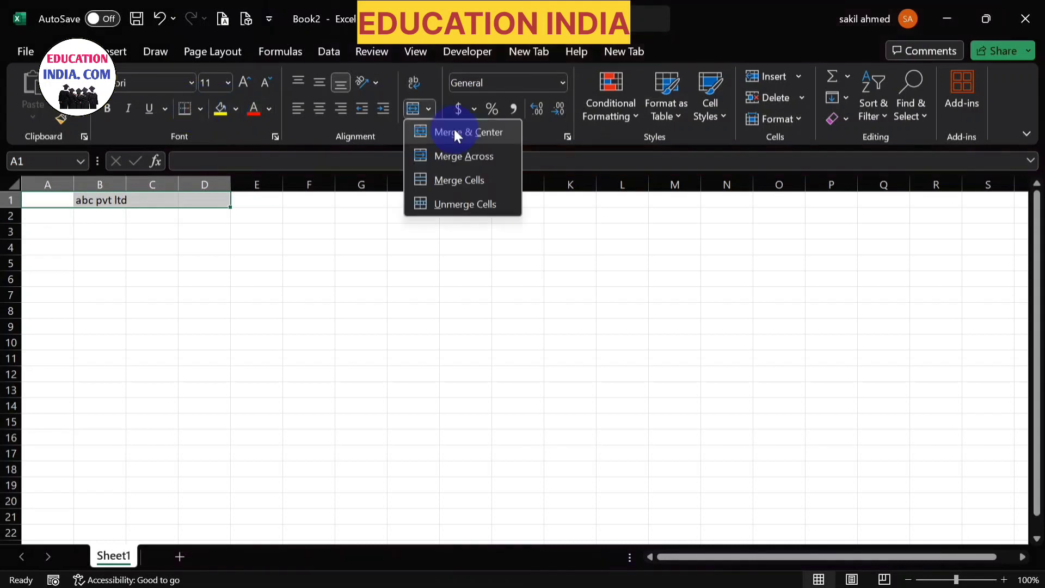
{"action": "left_click", "coordinate": [455, 130]}
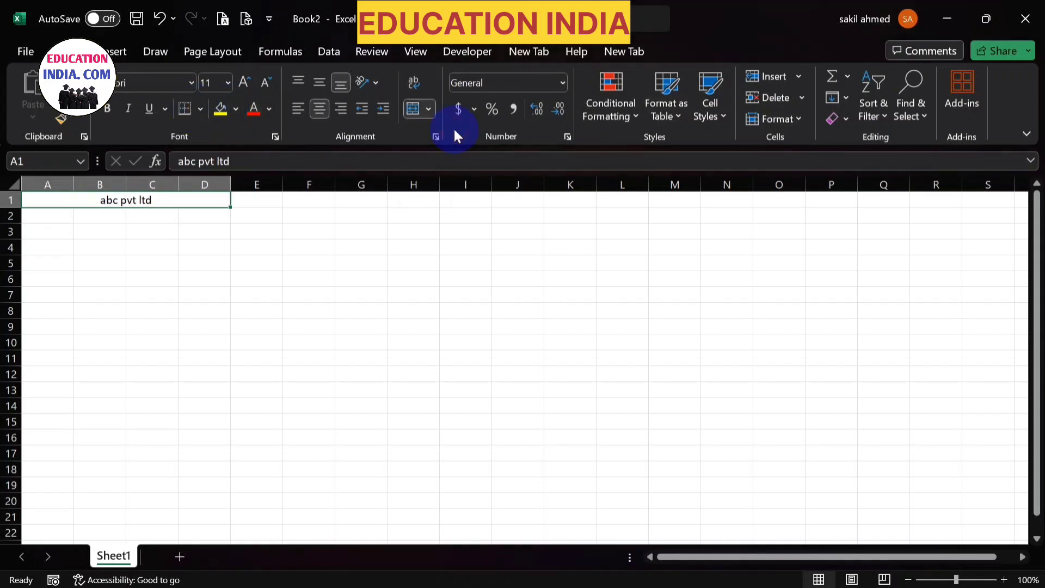
- Enter the company's street address in cell B2, below the company heading
{"action": "left_click", "coordinate": [173, 215]}
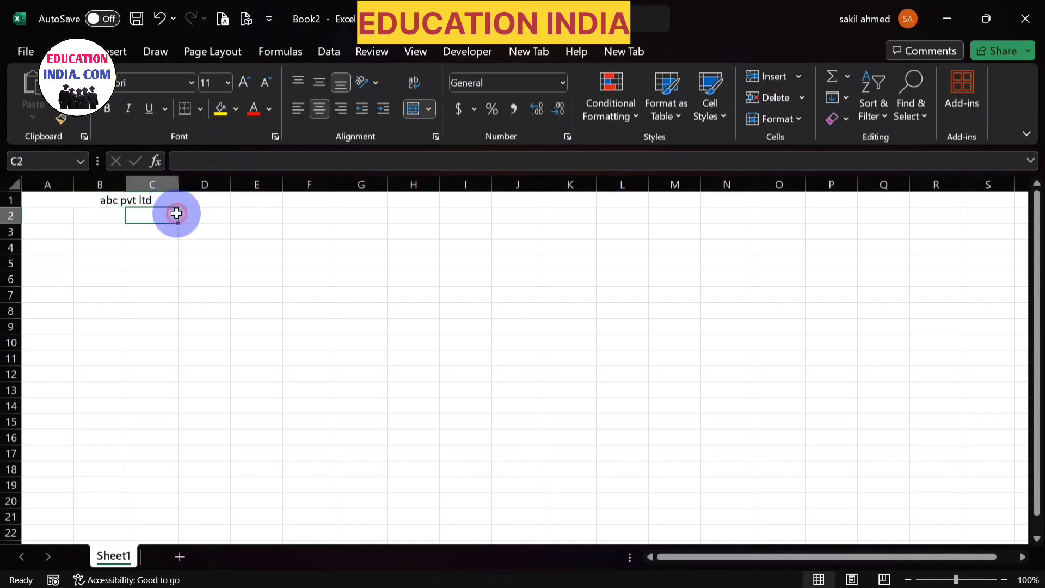
{"action": "left_click", "coordinate": [116, 216]}
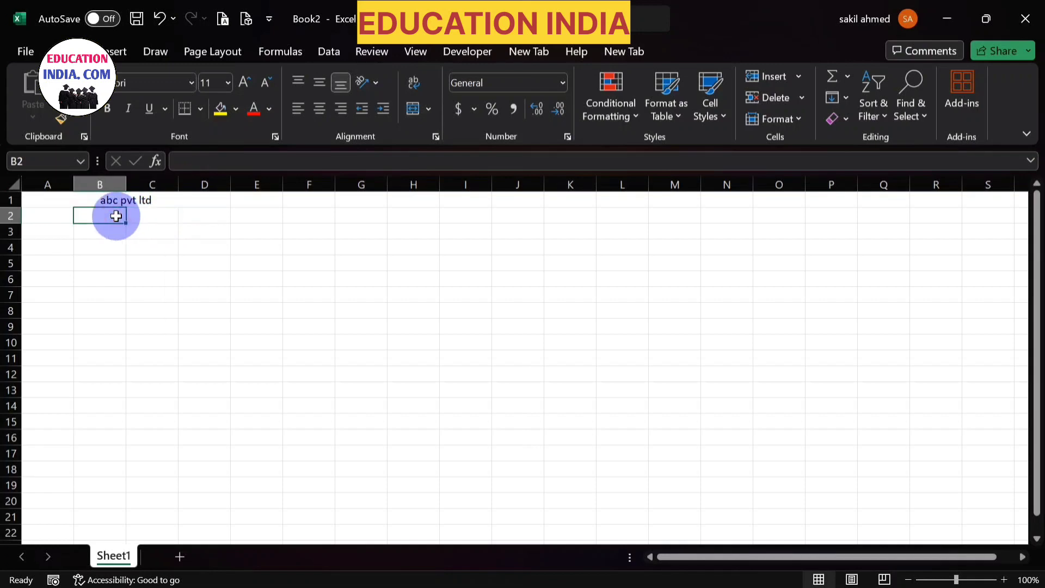
{"action": "type", "text": "ab"}
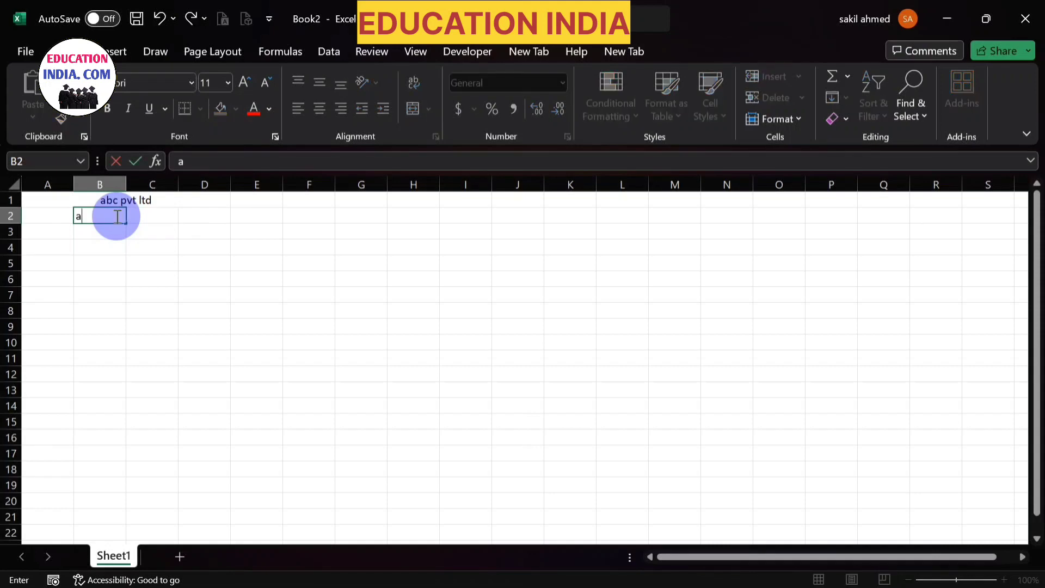
{"action": "key", "text": "BackSpace"}
{"action": "key", "text": "BackSpace"}
{"action": "type", "text": "cc avenue,128,jagadis"}
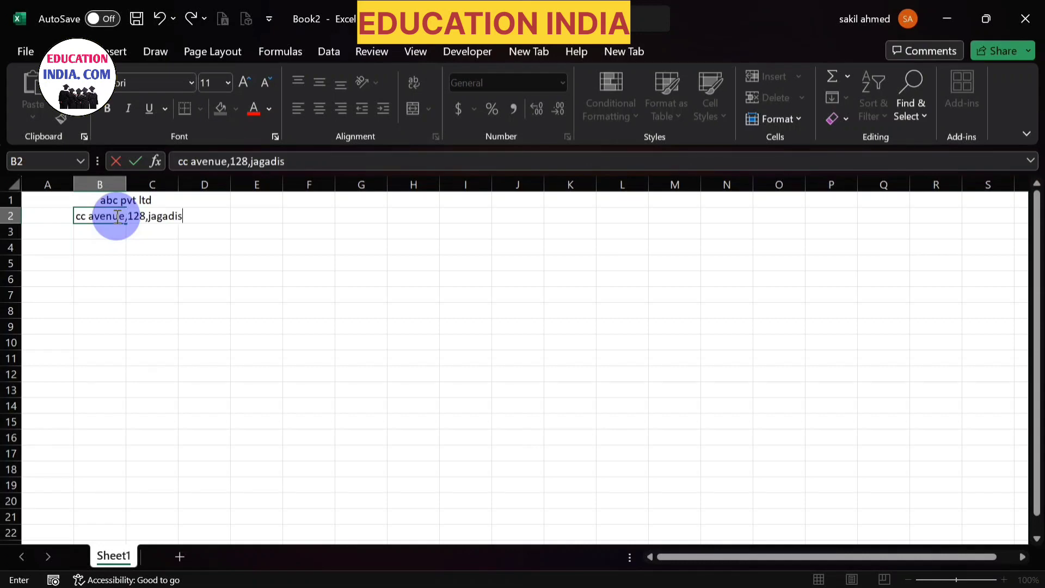
{"action": "type", "text": "h chandra"}
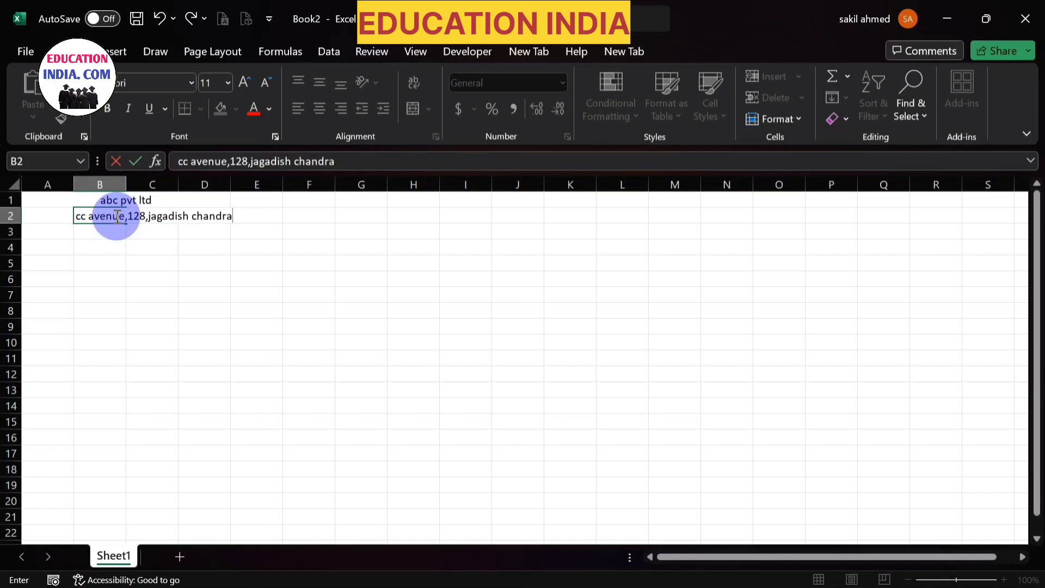
{"action": "type", "text": " road"}
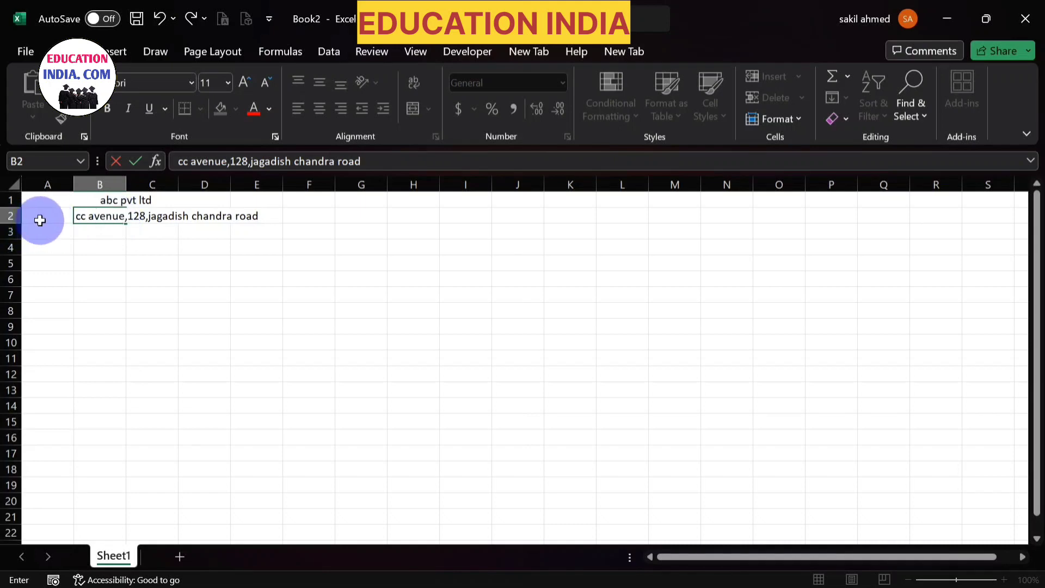
{"action": "left_click", "coordinate": [276, 215]}
- Merge and center the address line across cells A2:E2
{"action": "left_click_drag", "start_coordinate": [56, 216], "coordinate": [251, 217]}
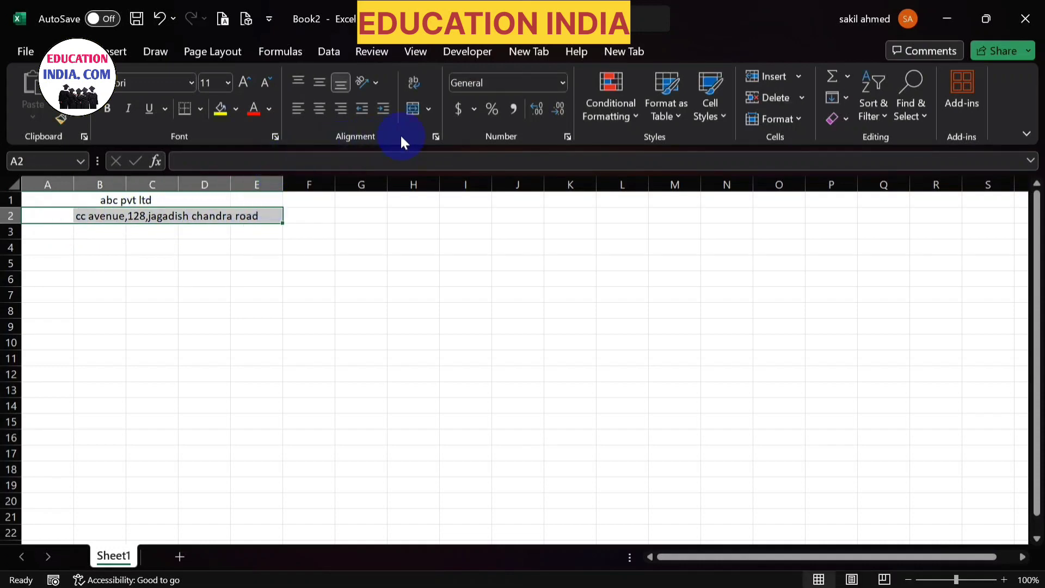
{"action": "left_click", "coordinate": [430, 109]}
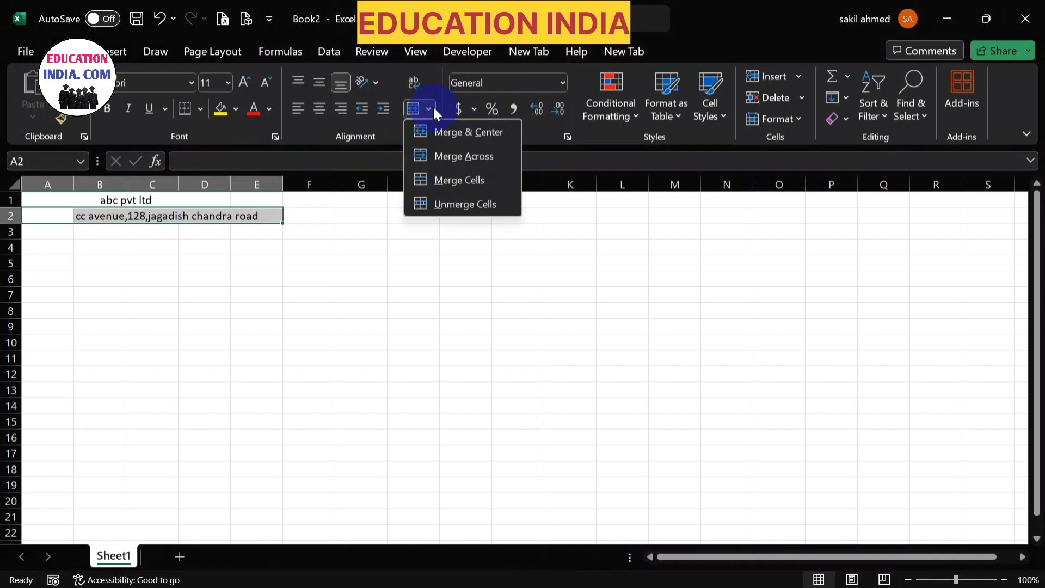
{"action": "left_click", "coordinate": [459, 134]}
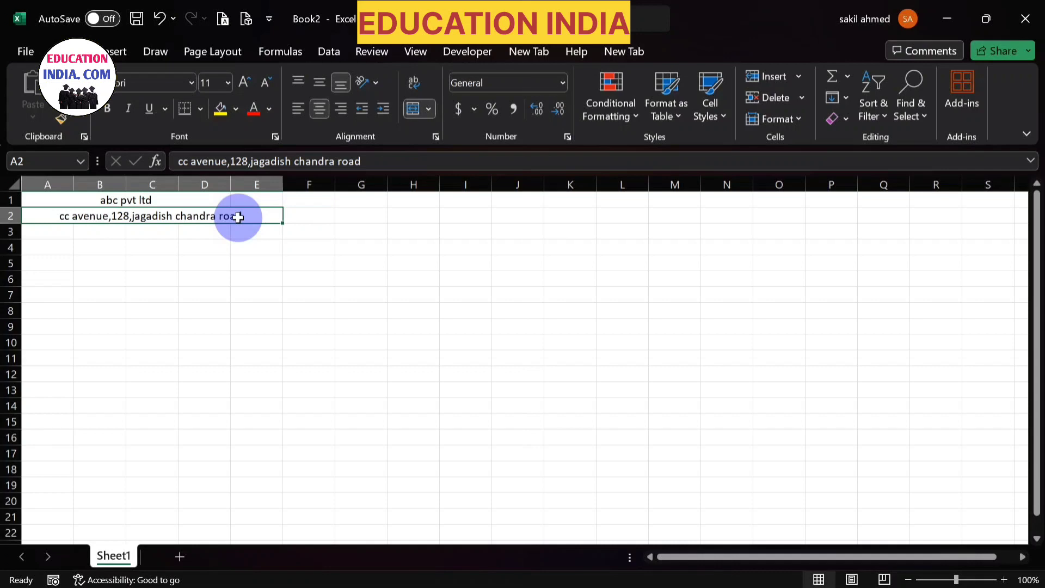
- Enter the title "bill invoice" in cell C3, and merge and center it across A3:E3
{"action": "left_click", "coordinate": [145, 231]}
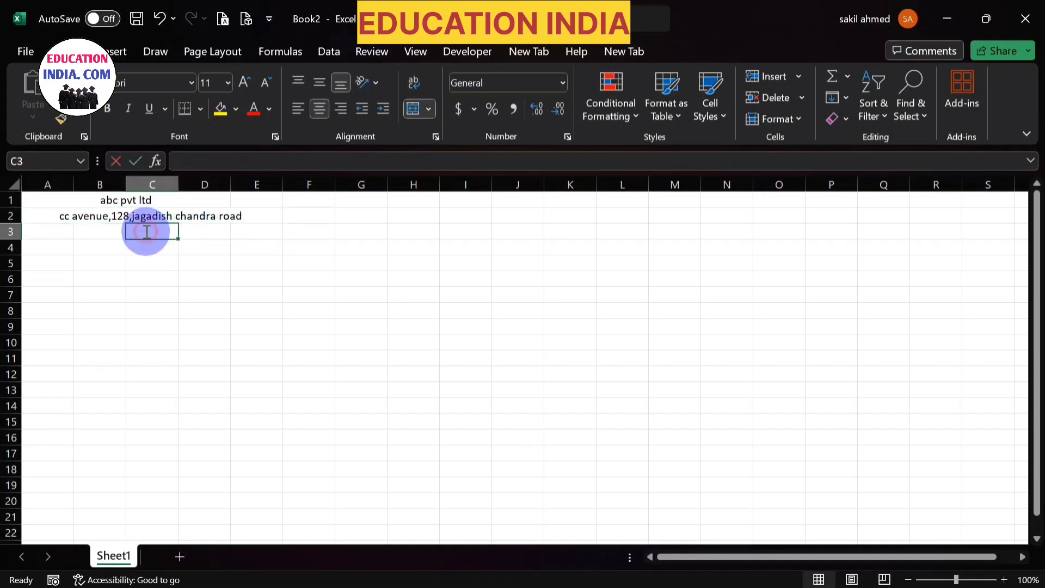
{"action": "type", "text": "bill"}
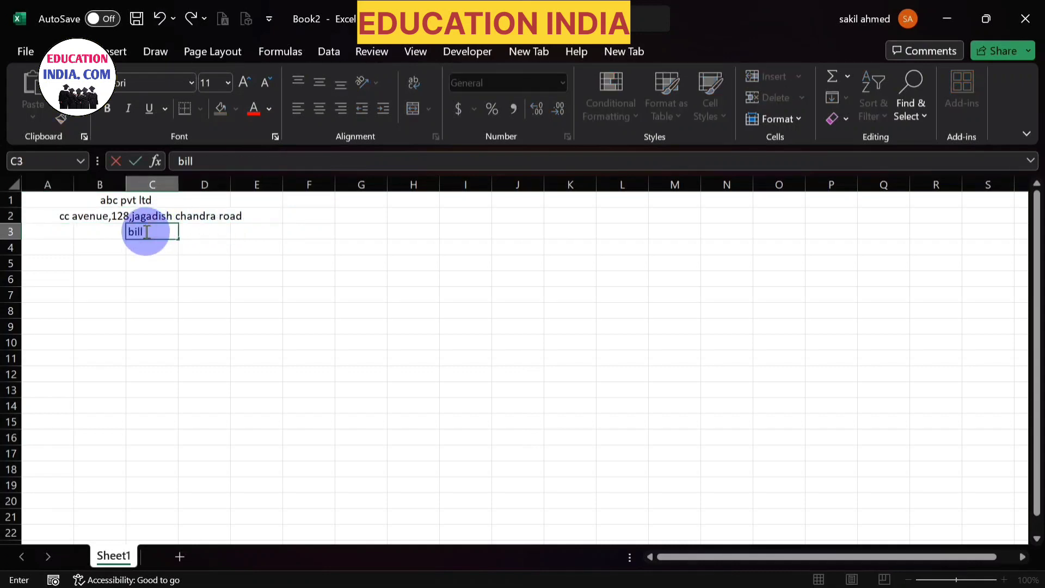
{"action": "type", "text": " invoice"}
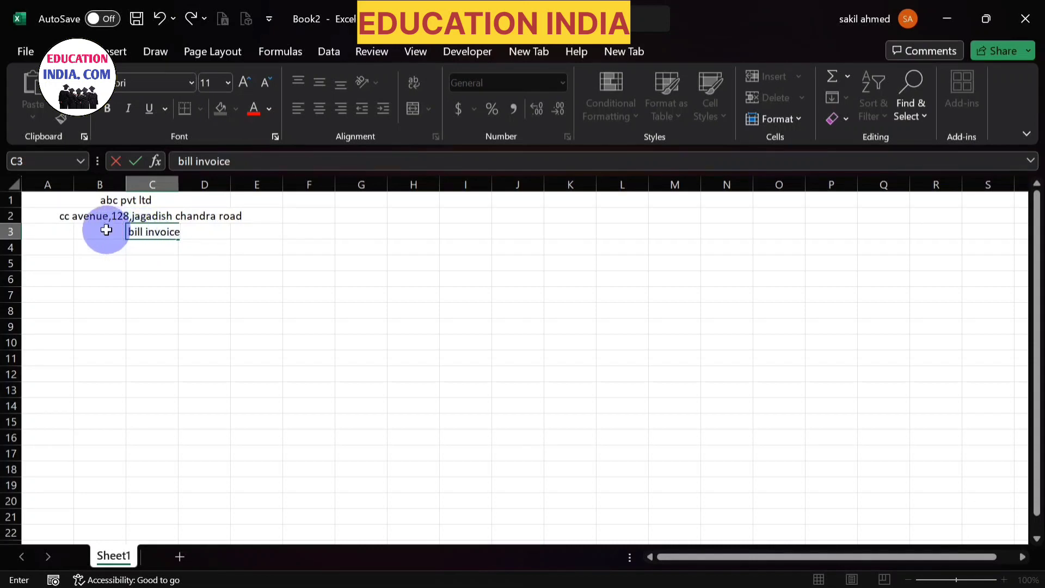
{"action": "left_click_drag", "start_coordinate": [65, 232], "coordinate": [250, 228]}
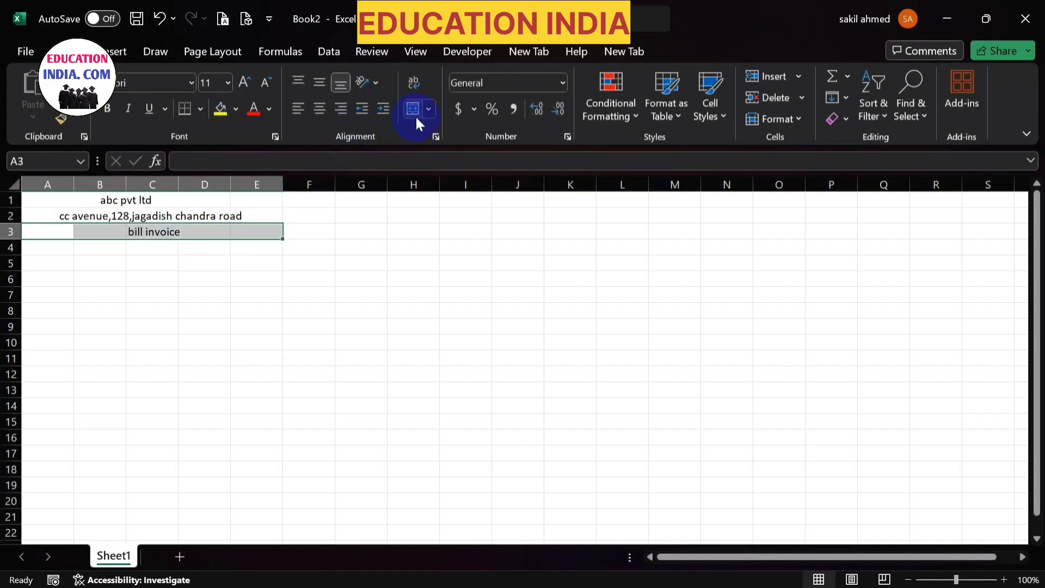
{"action": "left_click", "coordinate": [430, 110]}
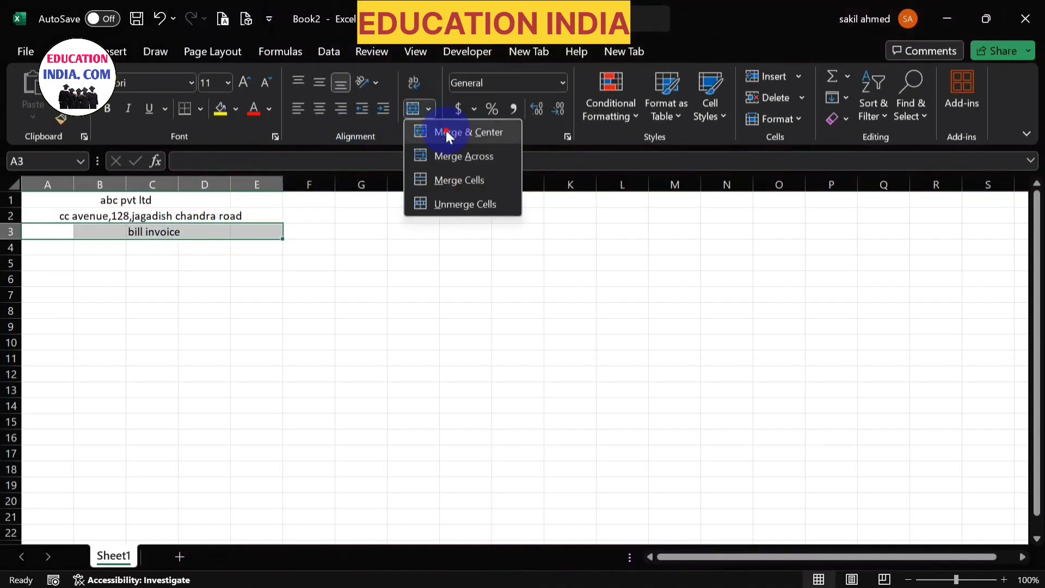
{"action": "left_click", "coordinate": [446, 133]}
- Format the "abc pvt ltd" heading text in row 1 as bold with a blue theme font color
{"action": "left_click", "coordinate": [95, 199]}
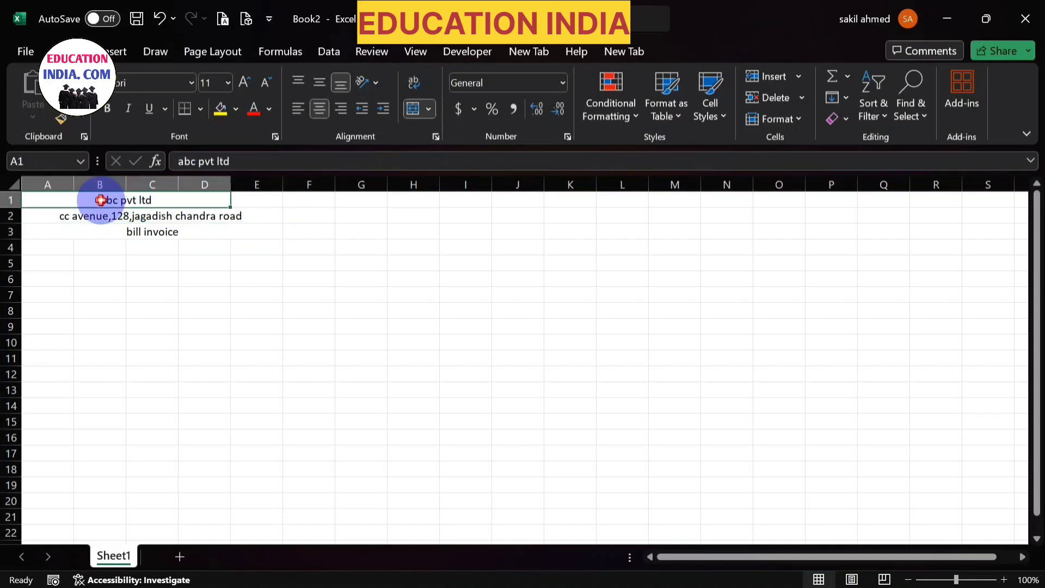
{"action": "double_click", "coordinate": [100, 201]}
{"action": "left_click_drag", "start_coordinate": [100, 200], "coordinate": [157, 201]}
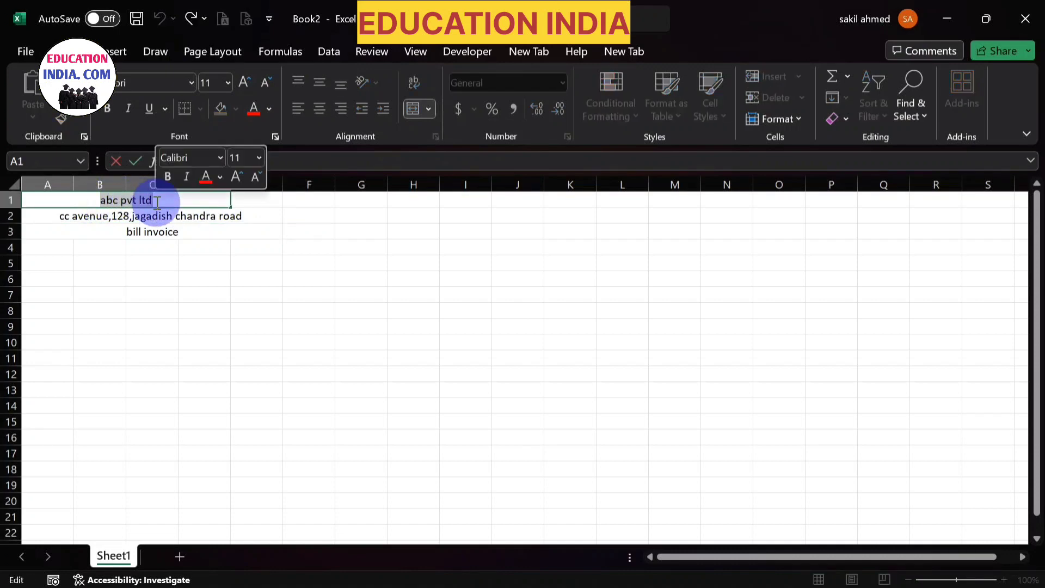
{"action": "left_click", "coordinate": [172, 176]}
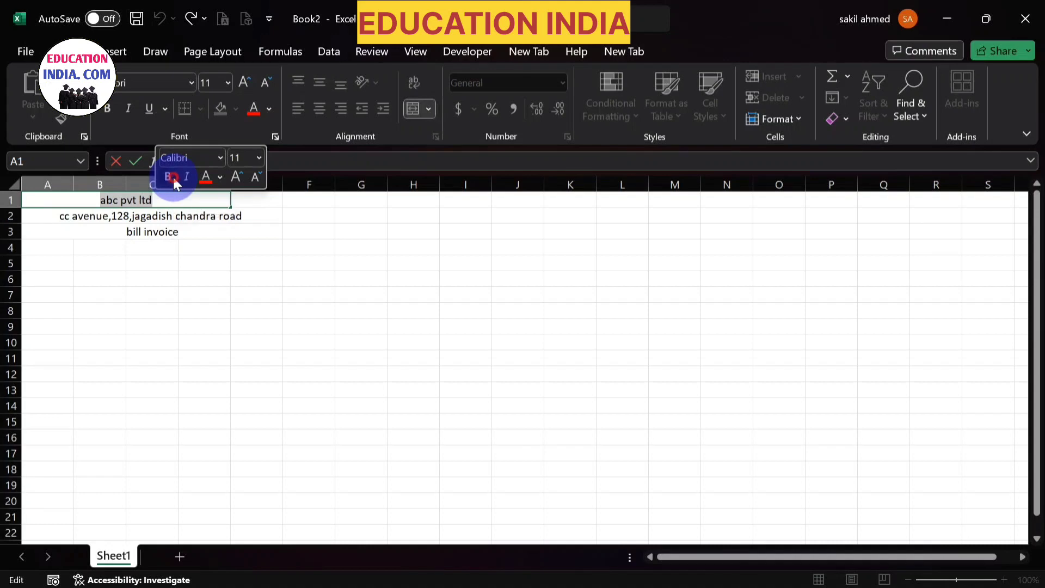
{"action": "left_click", "coordinate": [221, 177]}
{"action": "left_click", "coordinate": [278, 286]}
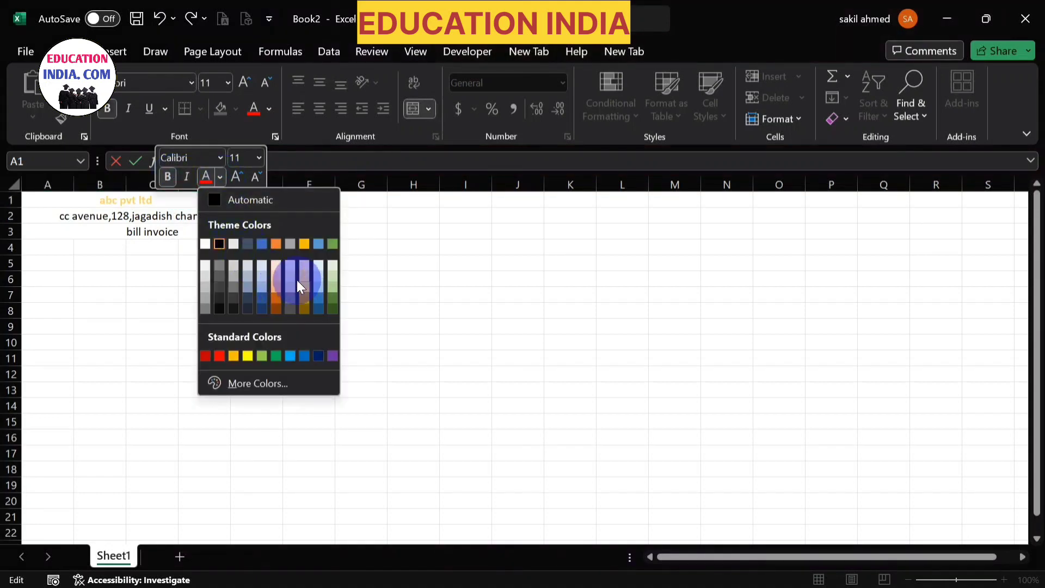
{"action": "left_click", "coordinate": [243, 244]}
{"action": "left_click", "coordinate": [260, 245]}
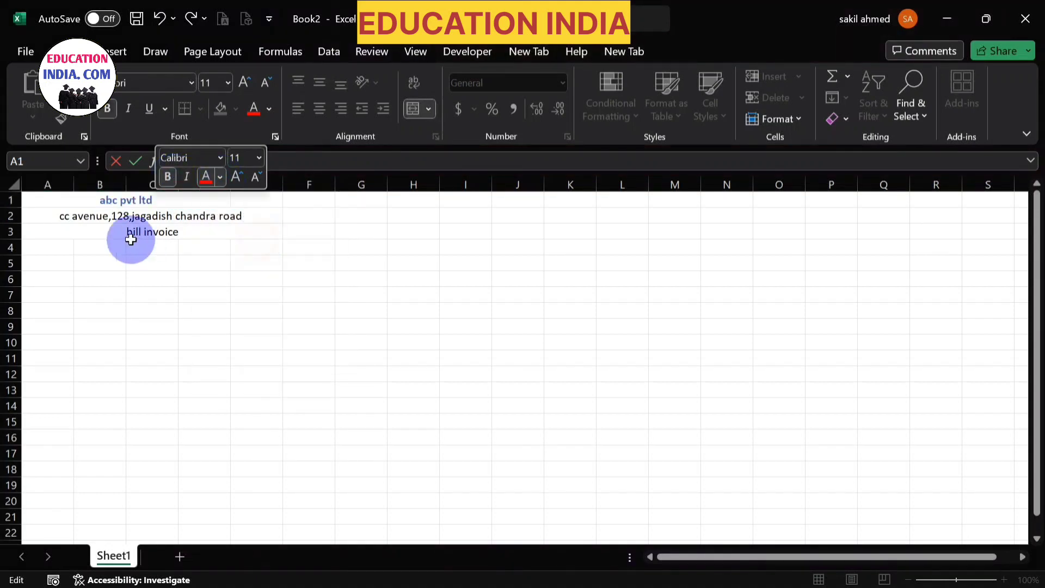
- Format the "bill invoice" title text in row 3 as bold with a standard red font color
{"action": "left_click", "coordinate": [126, 232]}
{"action": "double_click", "coordinate": [126, 232]}
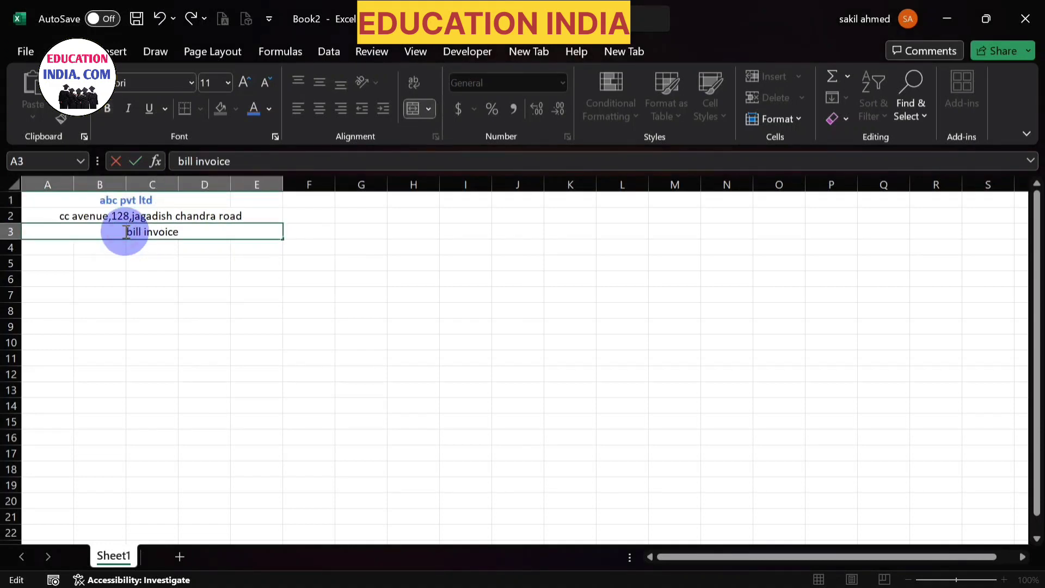
{"action": "left_click_drag", "start_coordinate": [126, 232], "coordinate": [178, 232]}
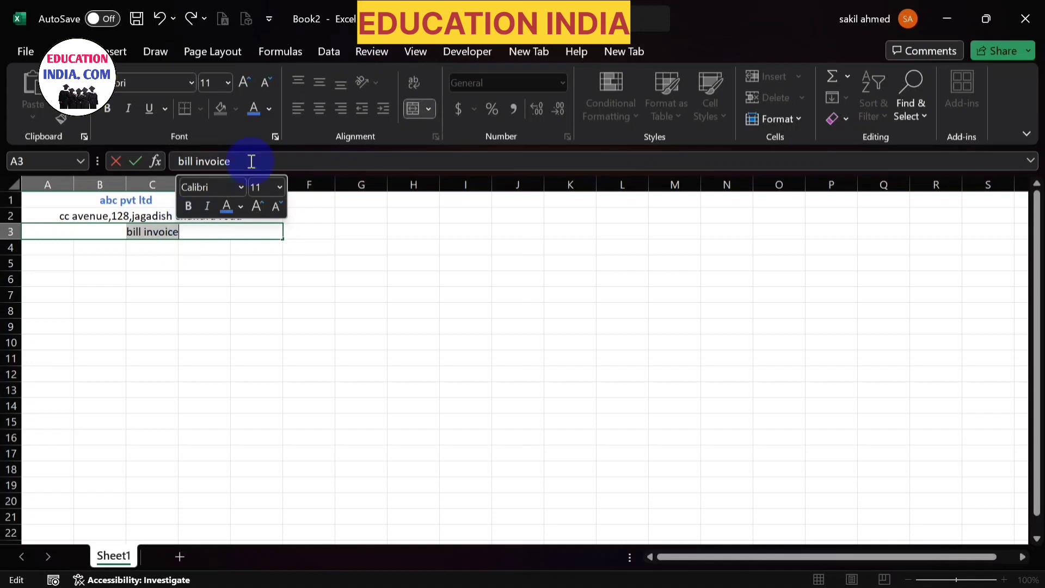
{"action": "left_click", "coordinate": [269, 108]}
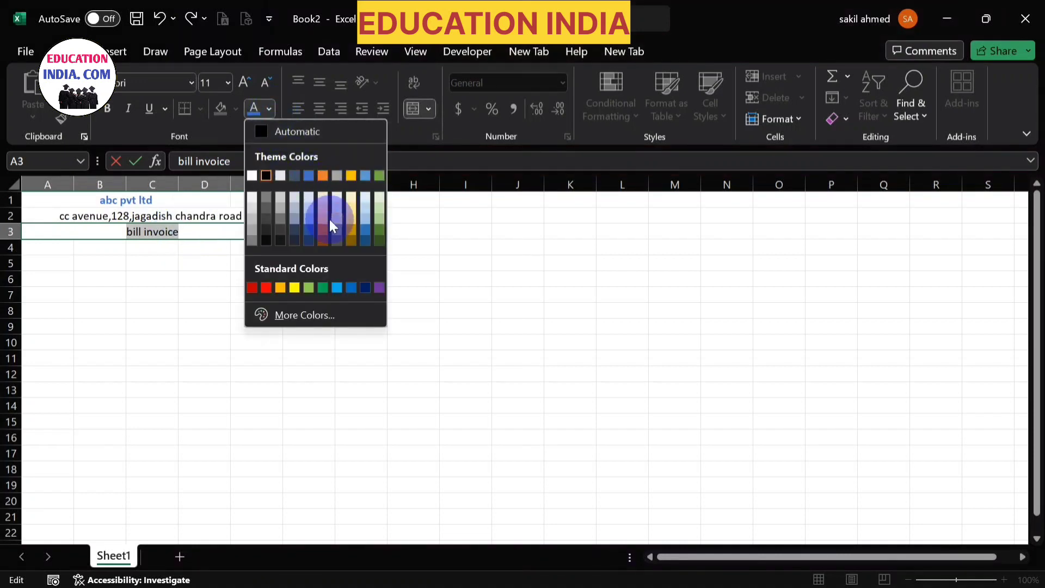
{"action": "left_click", "coordinate": [262, 283]}
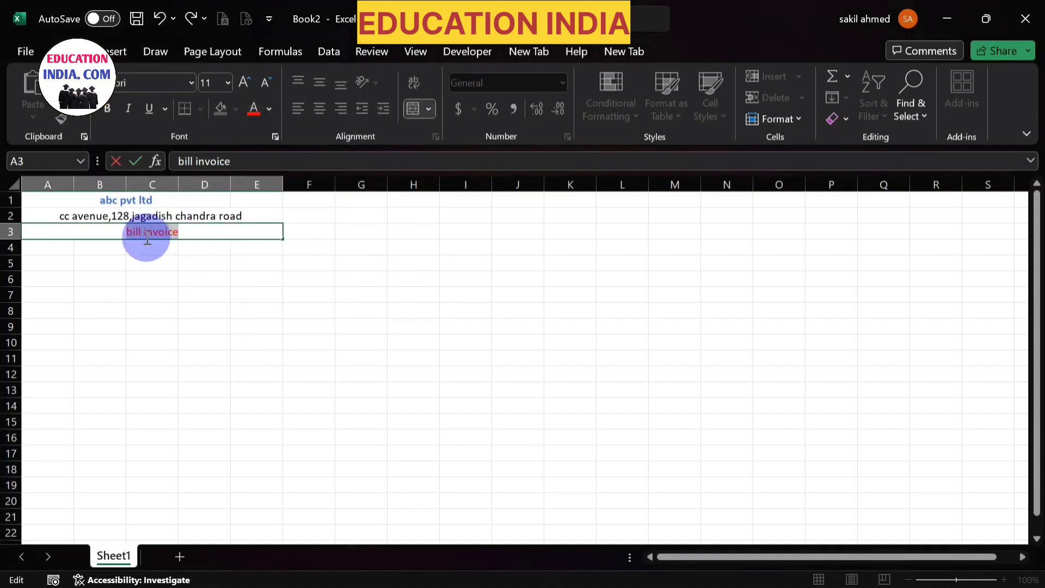
{"action": "left_click", "coordinate": [105, 108]}
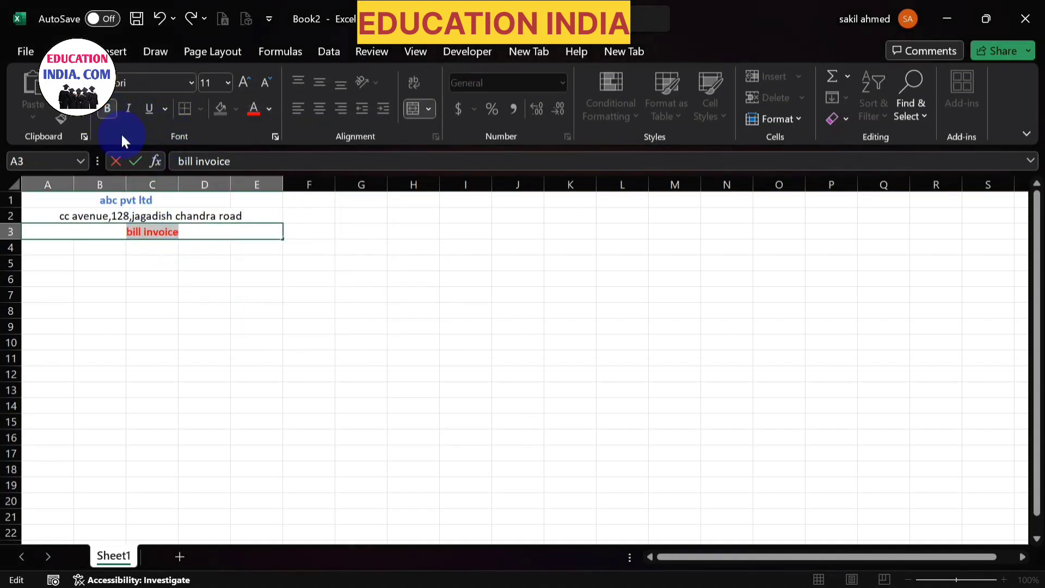
{"action": "left_click", "coordinate": [224, 240]}
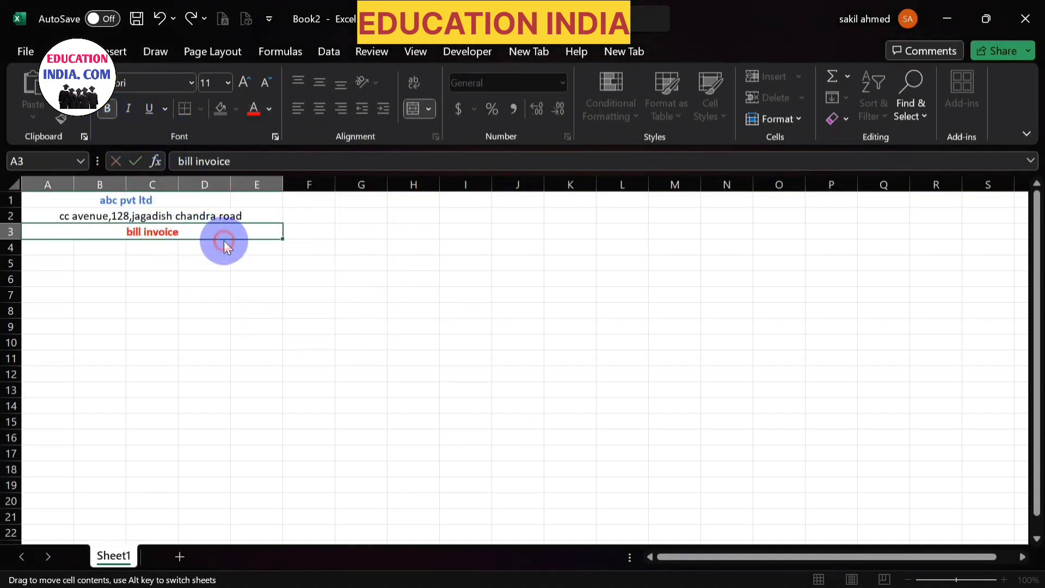
- Enter the label "bill no" in cell A4
{"action": "left_click", "coordinate": [51, 248]}
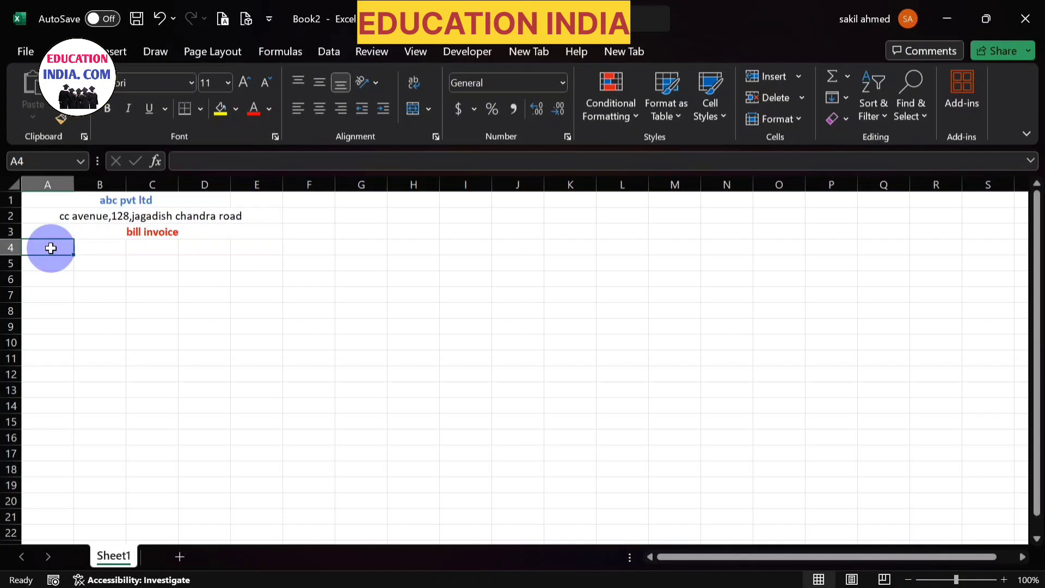
{"action": "type", "text": "bill in"}
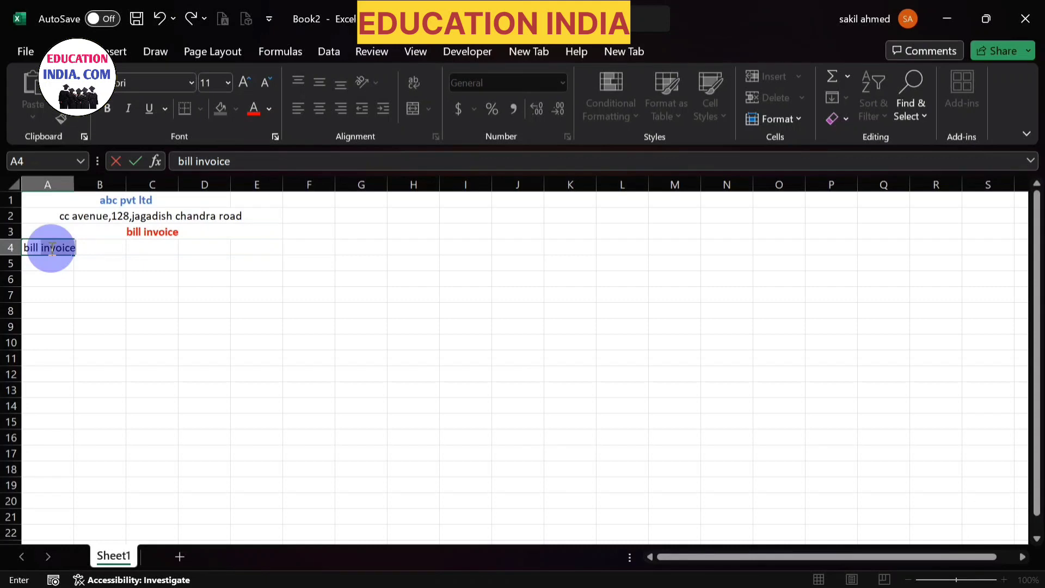
{"action": "key", "text": "BackSpace"}
{"action": "key", "text": "BackSpace"}
{"action": "key", "text": "BackSpace"}
{"action": "type", "text": "no"}
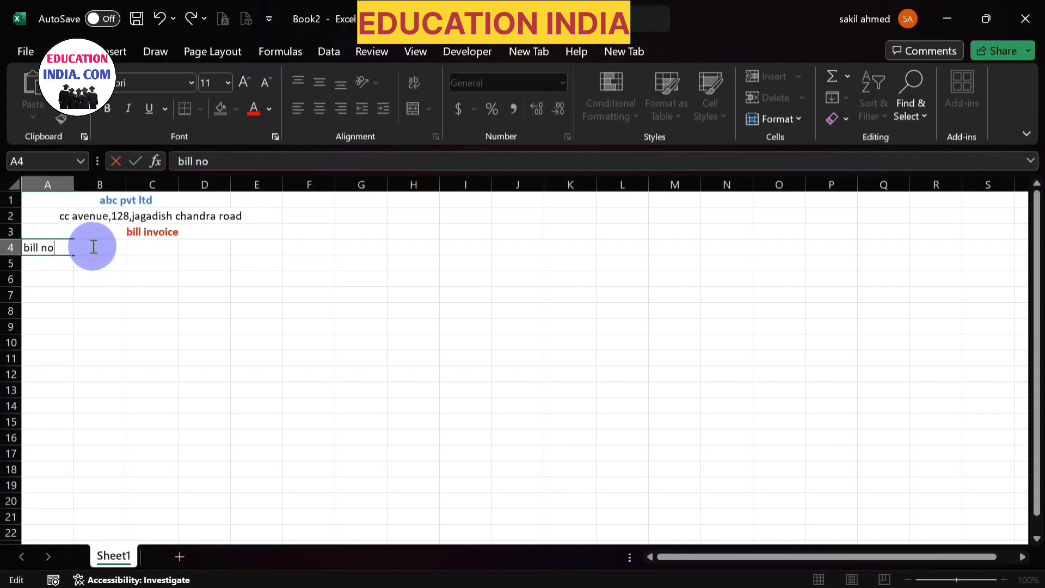
{"action": "left_click", "coordinate": [136, 264]}
- Enter the column headings "item", "rate", "quantity" and "amount" in cells B4 to E4
{"action": "left_click", "coordinate": [102, 245]}
{"action": "type", "text": "i"}
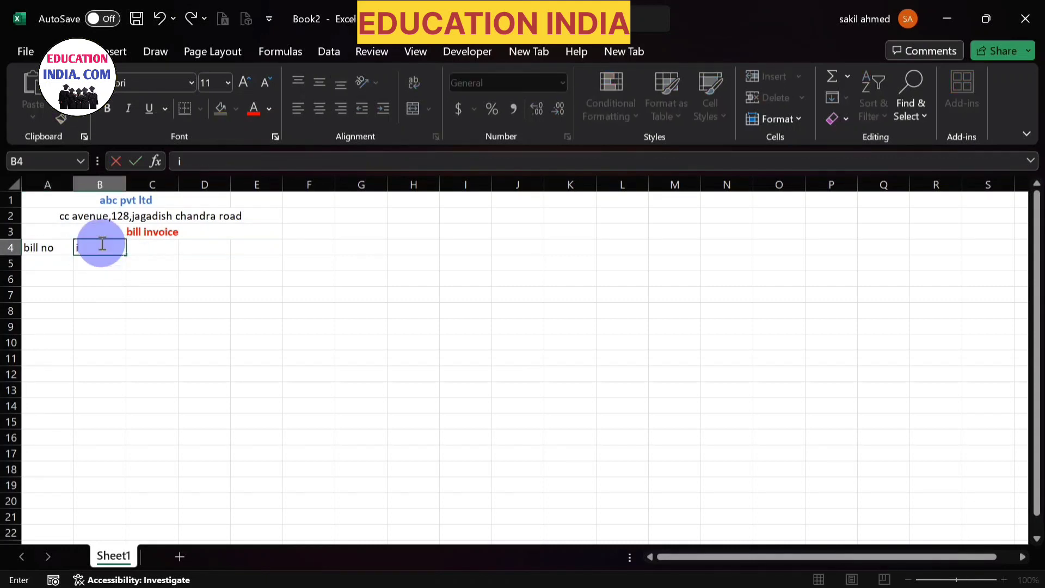
{"action": "type", "text": "tem"}
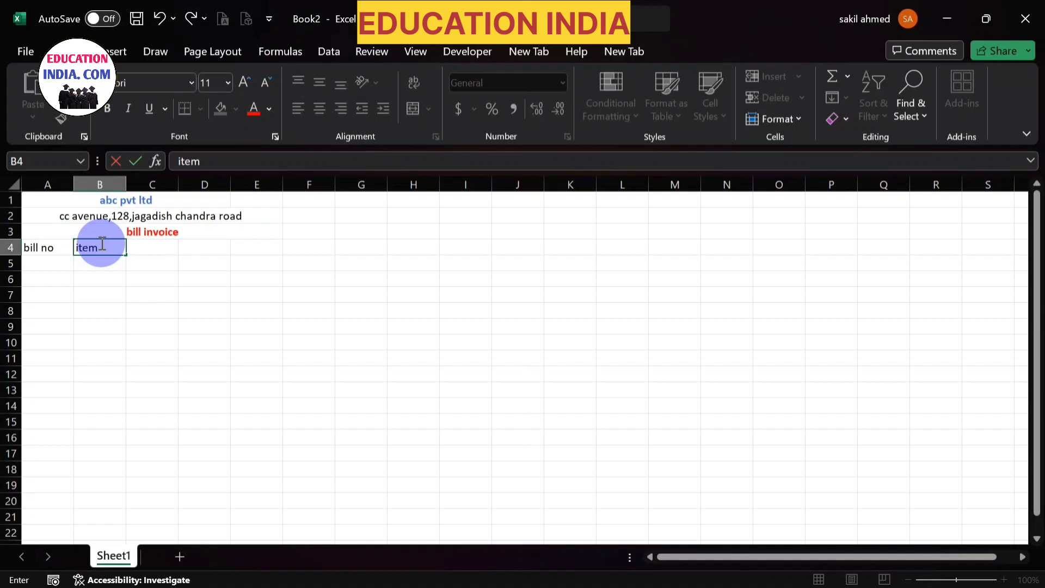
{"action": "left_click", "coordinate": [144, 247]}
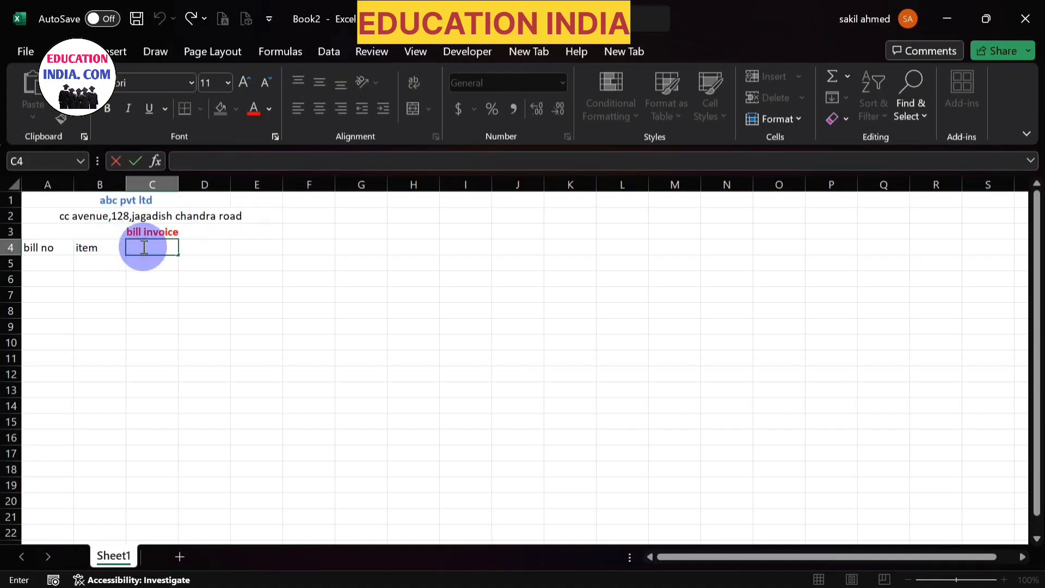
{"action": "type", "text": "rate"}
{"action": "left_click", "coordinate": [208, 248]}
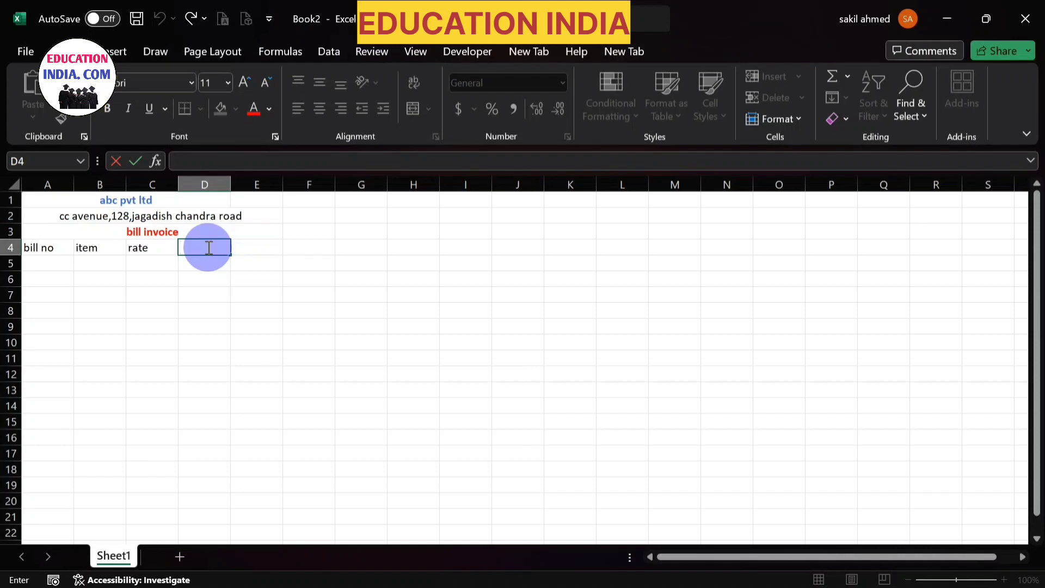
{"action": "type", "text": "quantity"}
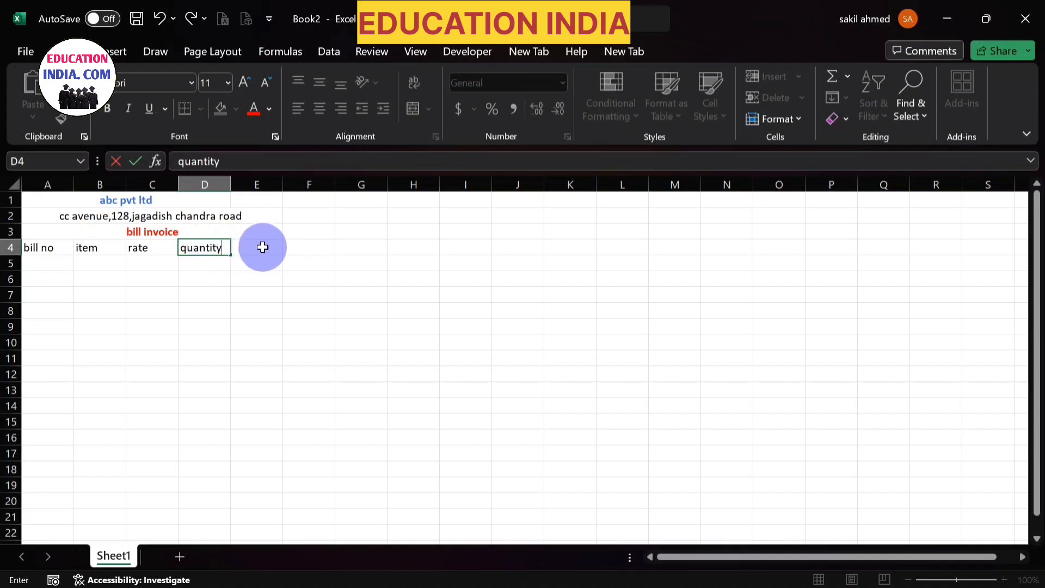
{"action": "left_click", "coordinate": [263, 247]}
{"action": "type", "text": "amount"}
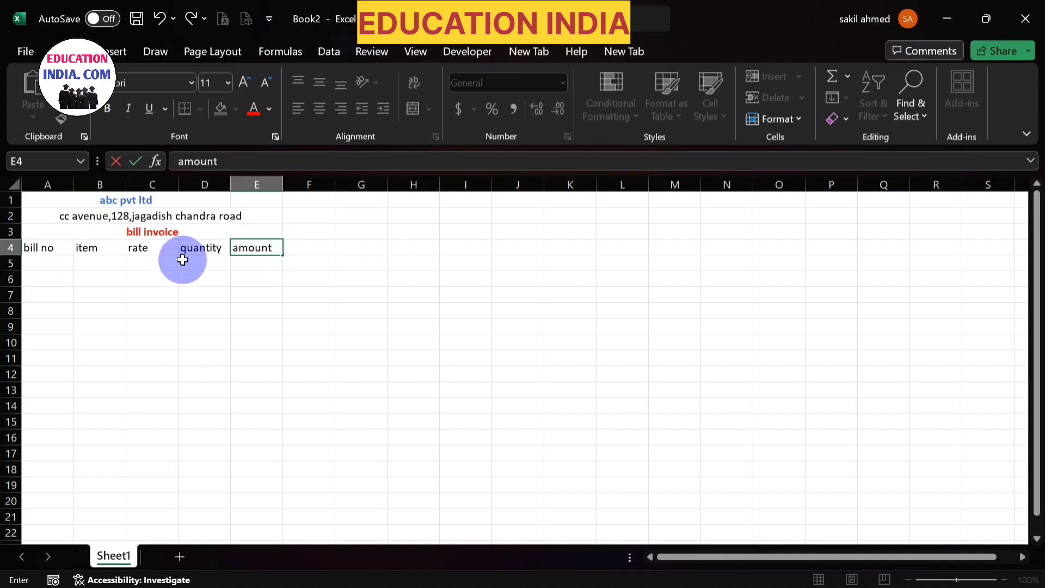
- Enter bill number 1001 in cell A5 and continue the series down to 1011 in A15
{"action": "left_click", "coordinate": [54, 264]}
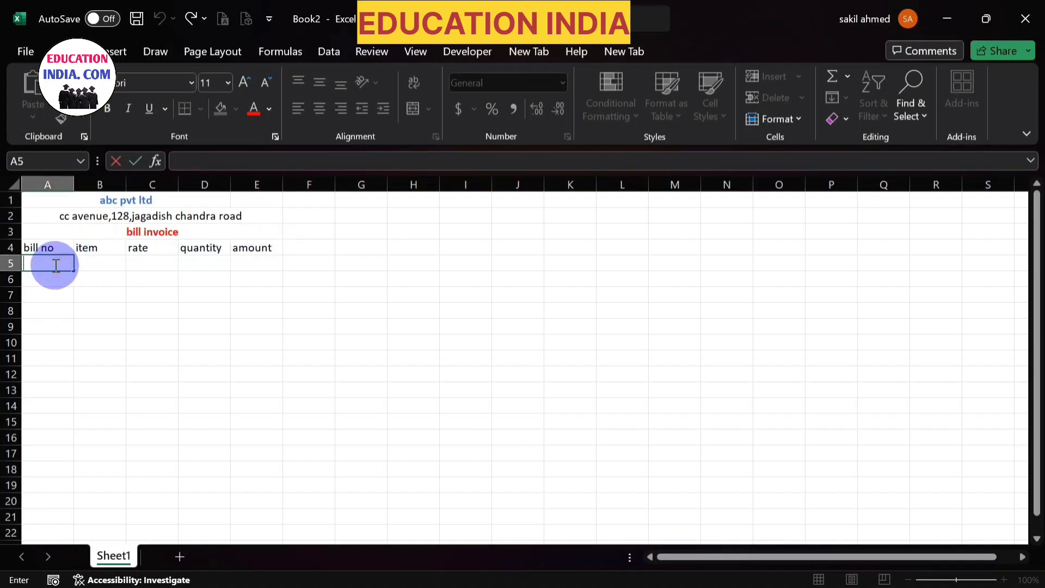
{"action": "type", "text": "1001"}
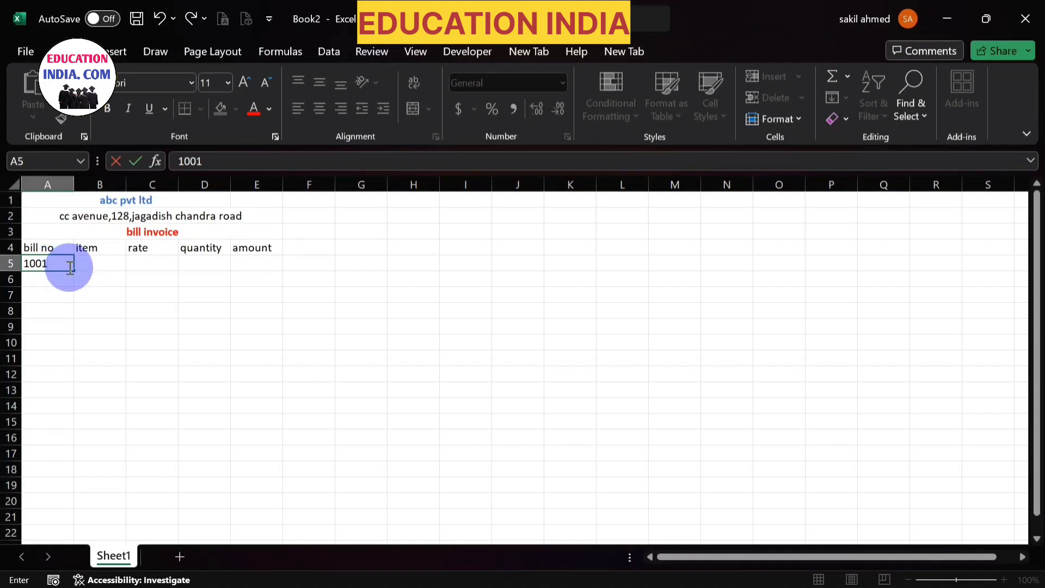
{"action": "left_click", "coordinate": [45, 275]}
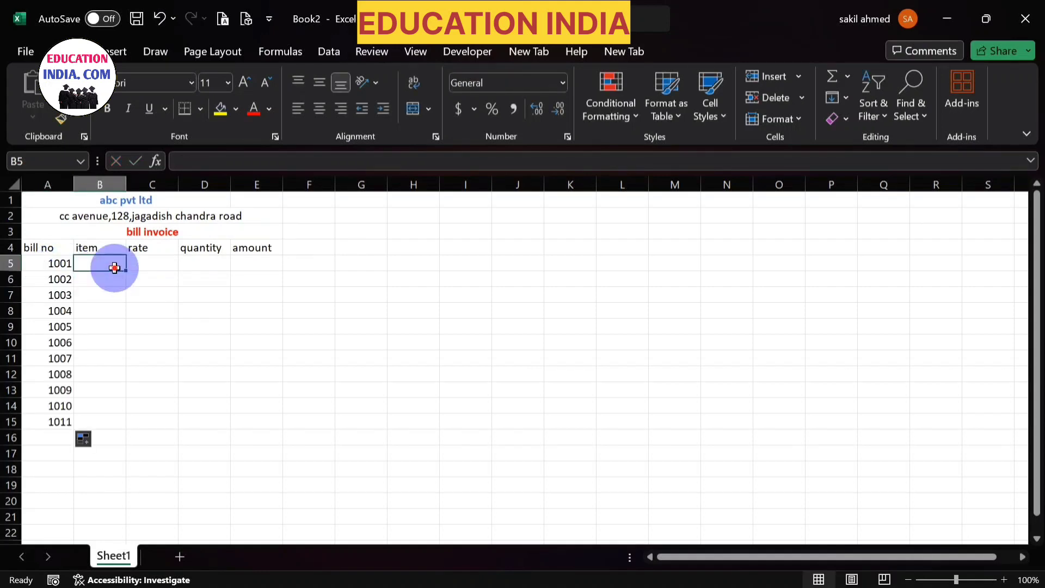
- Enter the item names "cake" in cell B5 and "biscuite" in B6
{"action": "double_click", "coordinate": [114, 268]}
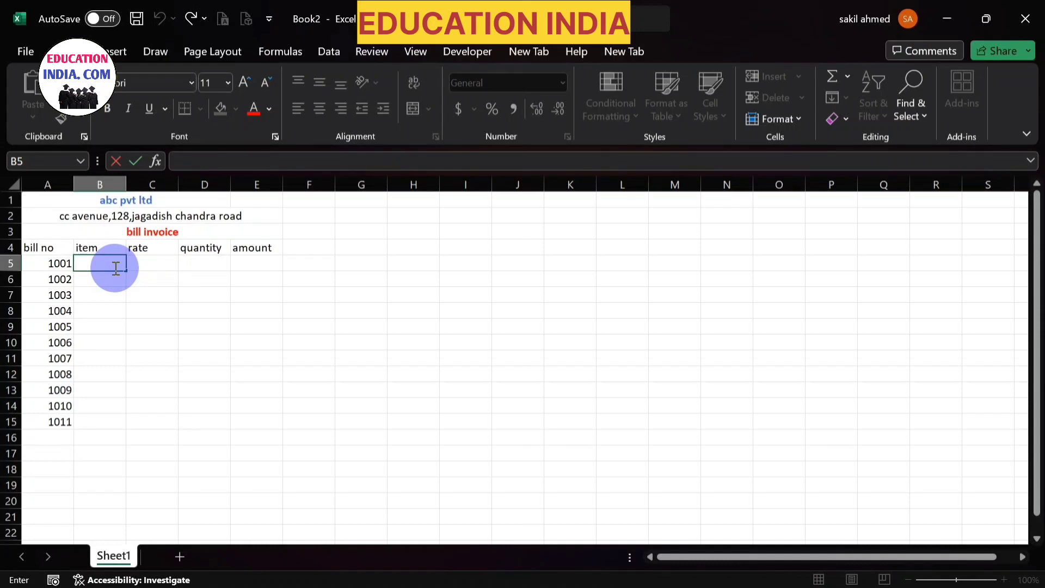
{"action": "type", "text": "cake"}
{"action": "key", "text": "Return"}
{"action": "type", "text": "b"}
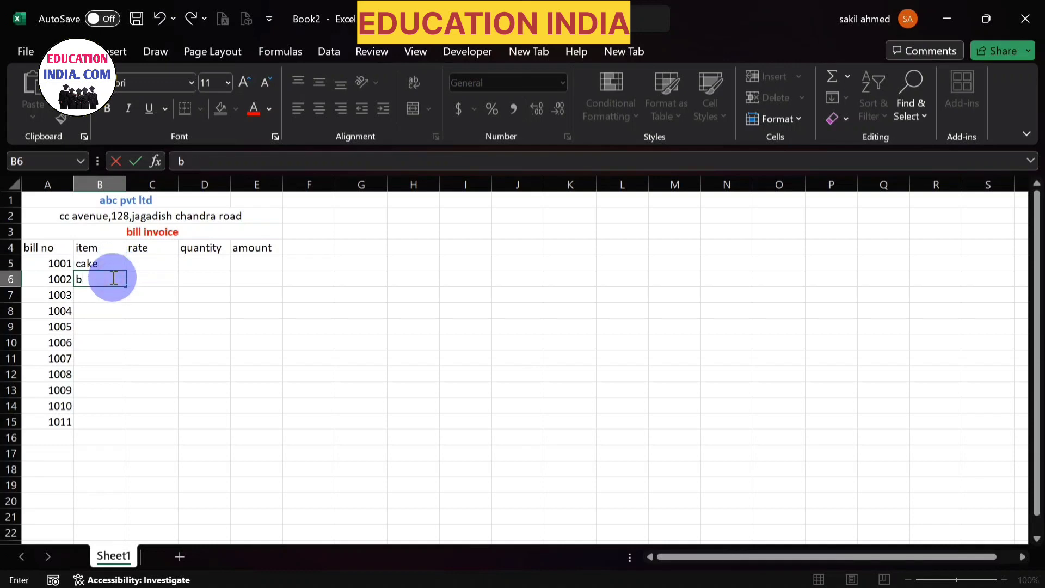
{"action": "type", "text": "iscuite"}
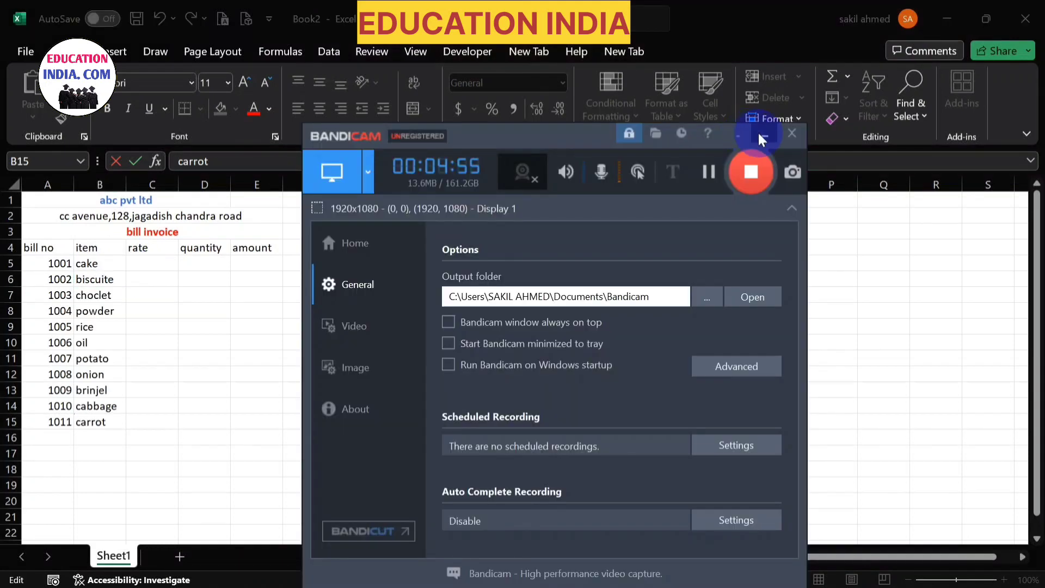
{"action": "left_click", "coordinate": [761, 136]}
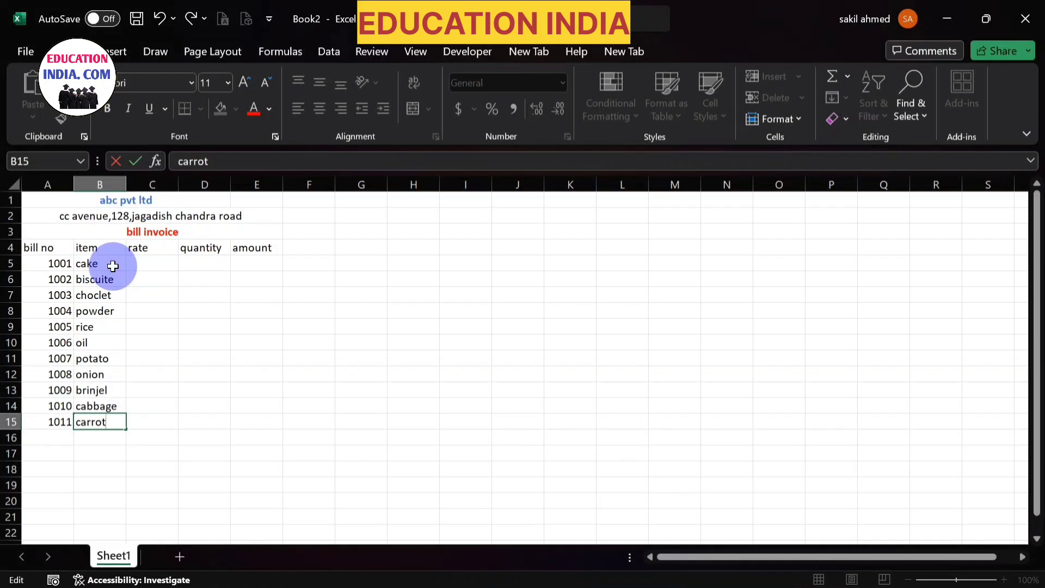
{"action": "left_click", "coordinate": [154, 264]}
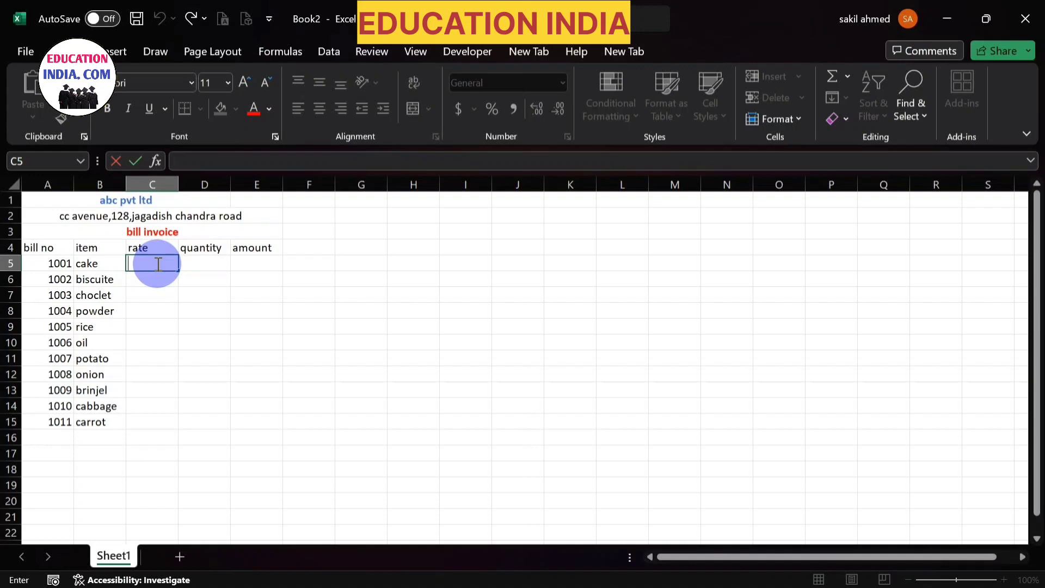
{"action": "mouse_move", "coordinate": [429, 586]}
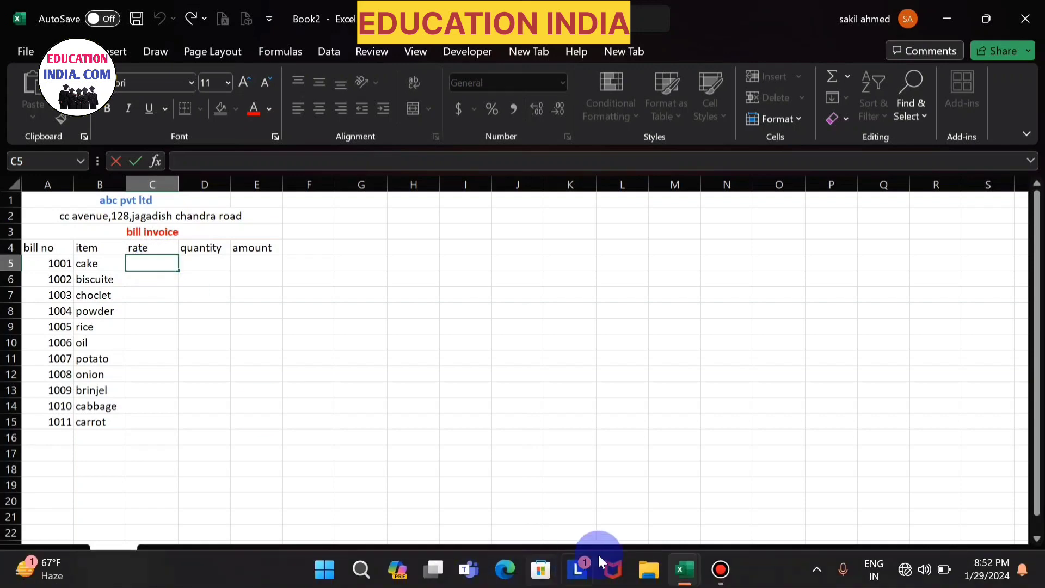
{"action": "left_click", "coordinate": [729, 578]}
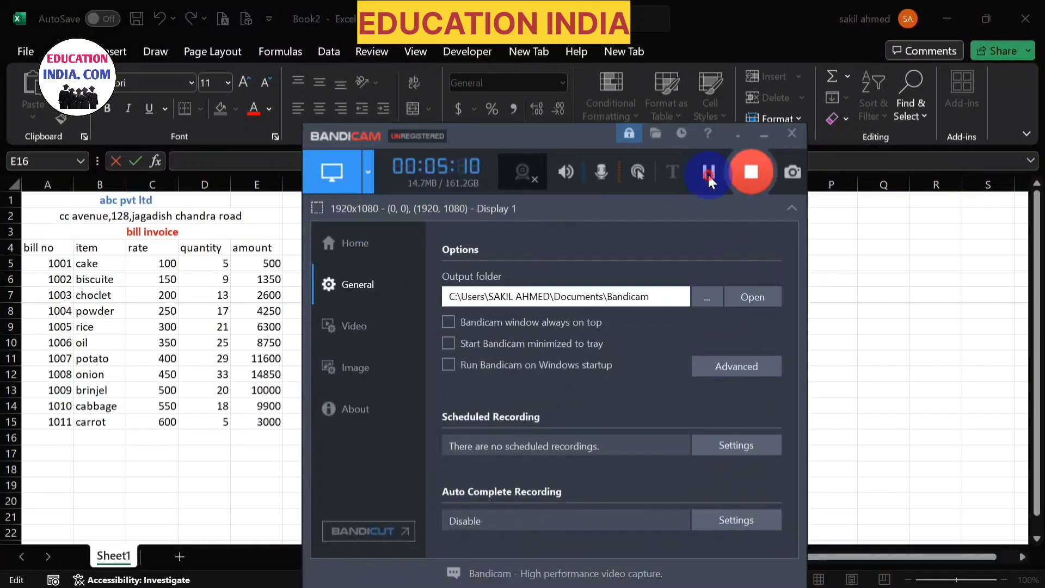
{"action": "left_click", "coordinate": [762, 136]}
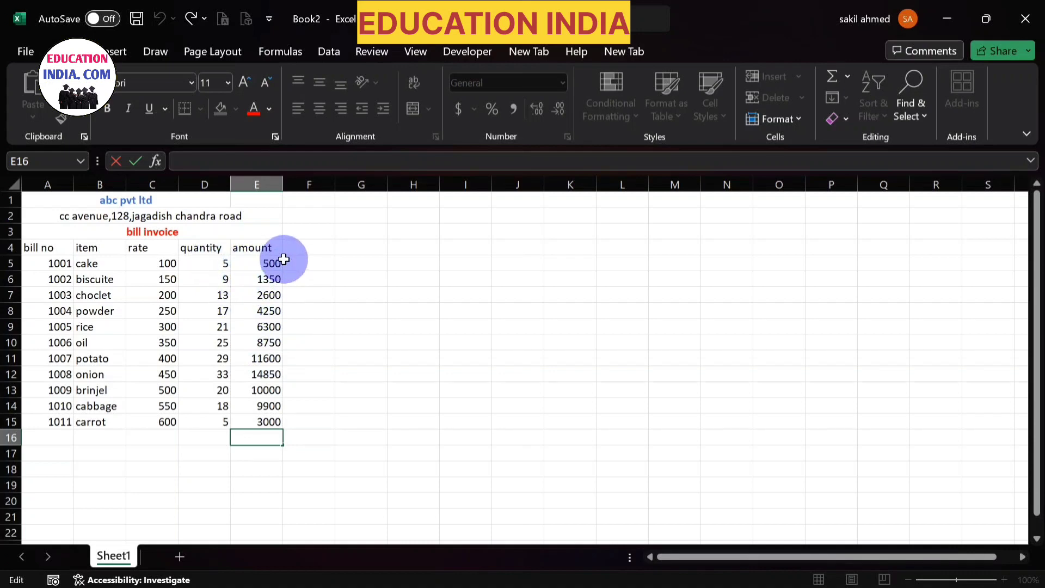
- Enter the summary labels "total", "gst 18%" and "grand total" in cells C16, C17 and C18
{"action": "left_click", "coordinate": [199, 438]}
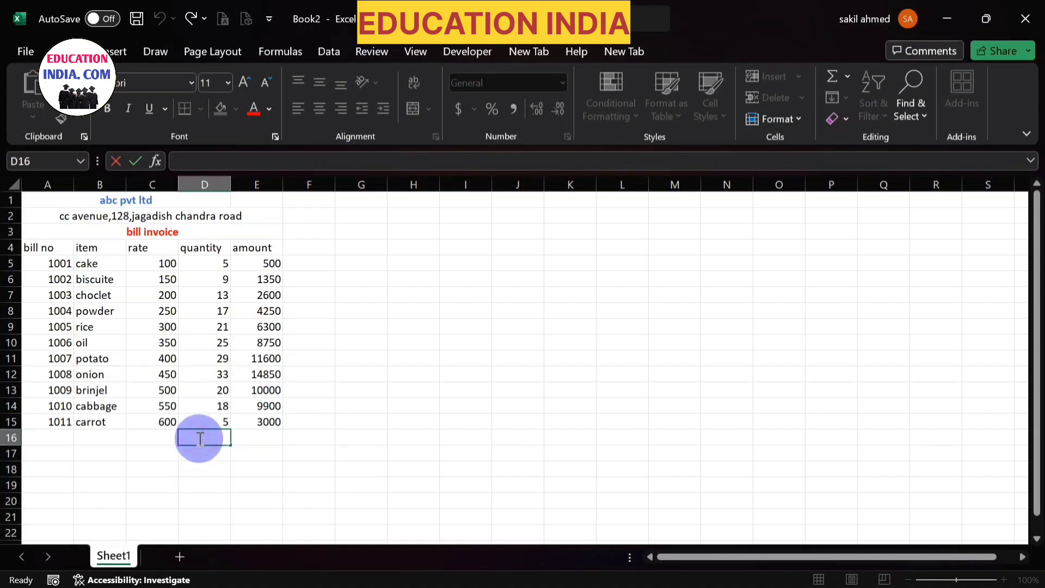
{"action": "left_click", "coordinate": [160, 440]}
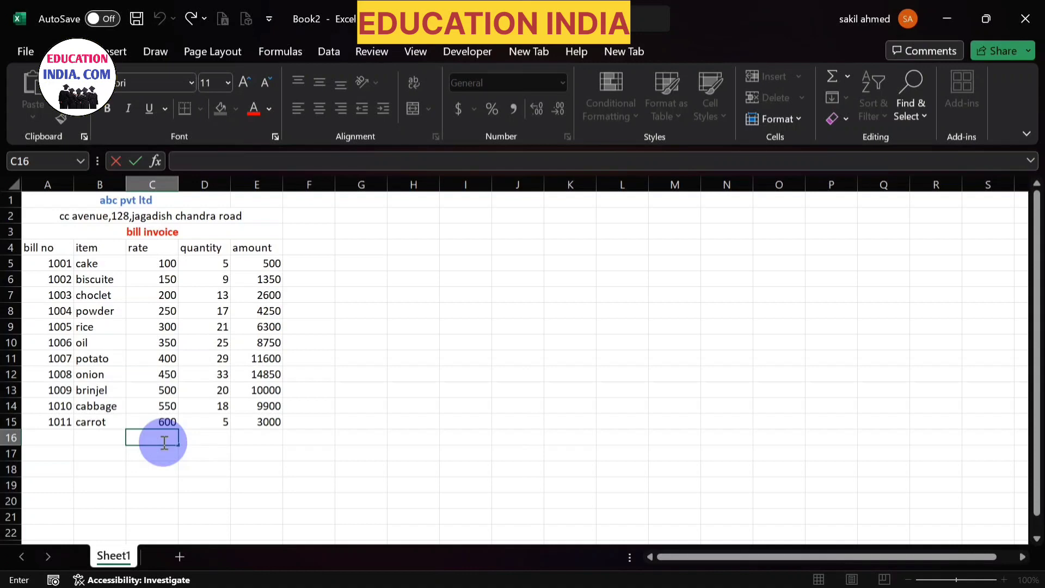
{"action": "type", "text": "total"}
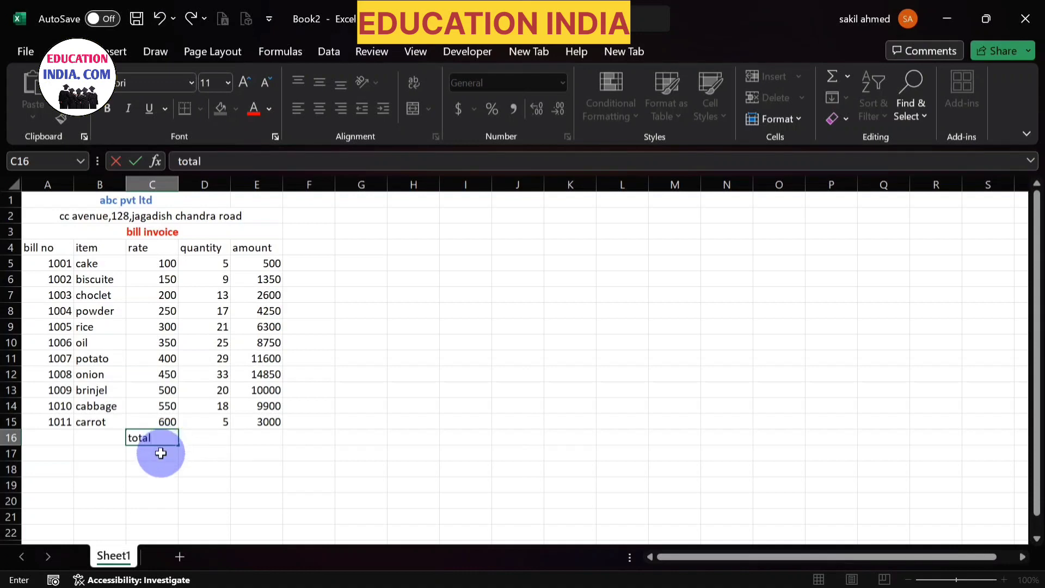
{"action": "left_click", "coordinate": [161, 453]}
{"action": "type", "text": "gst"}
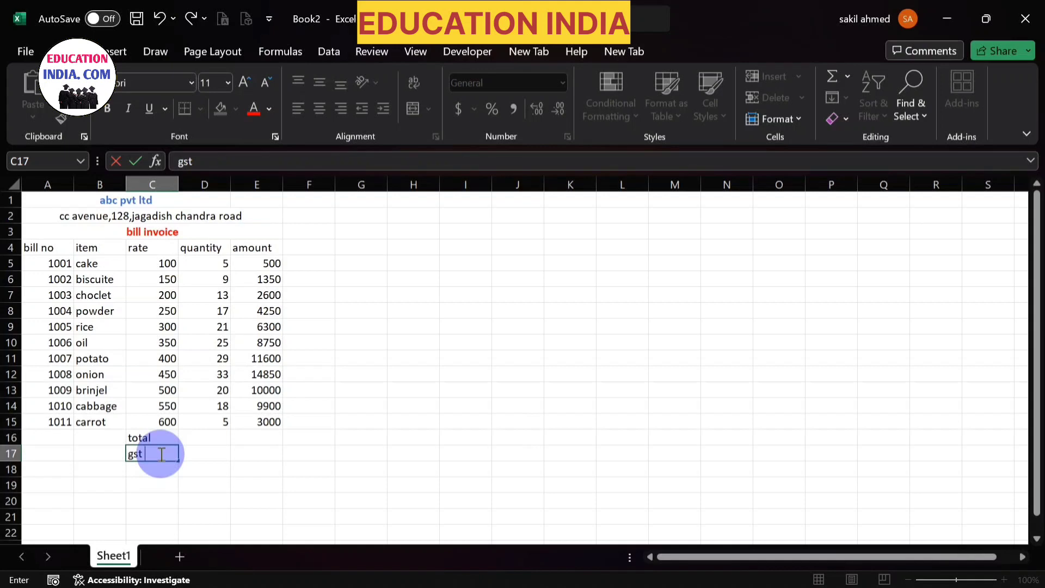
{"action": "type", "text": " 18%"}
{"action": "left_click", "coordinate": [150, 474]}
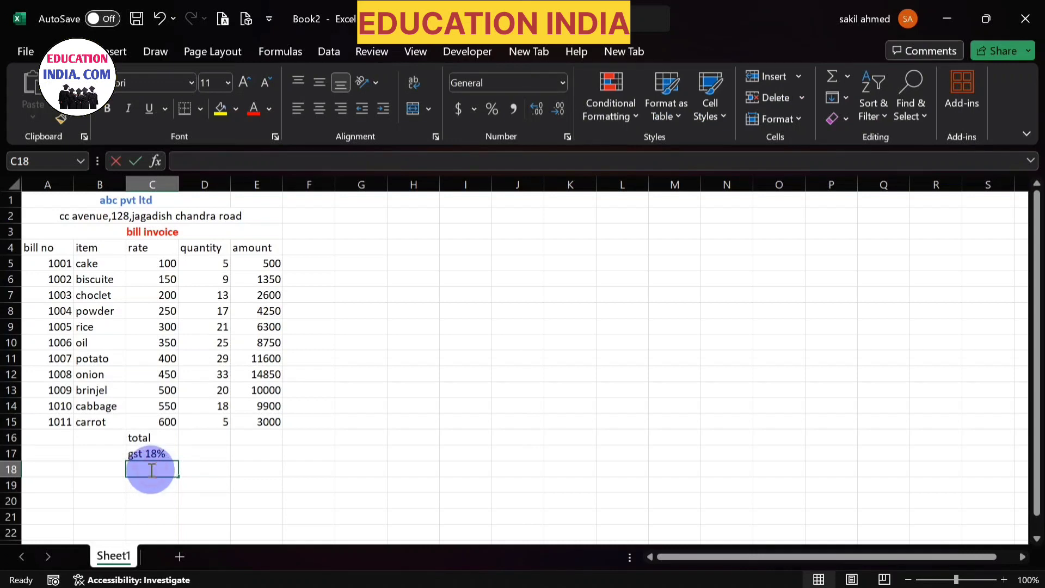
{"action": "double_click", "coordinate": [151, 472]}
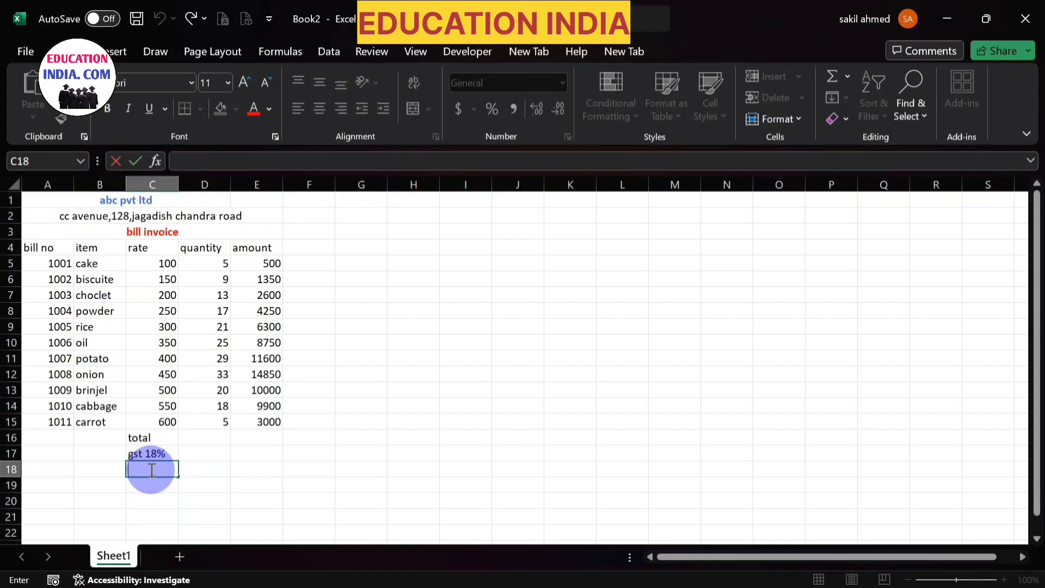
{"action": "type", "text": "grand total"}
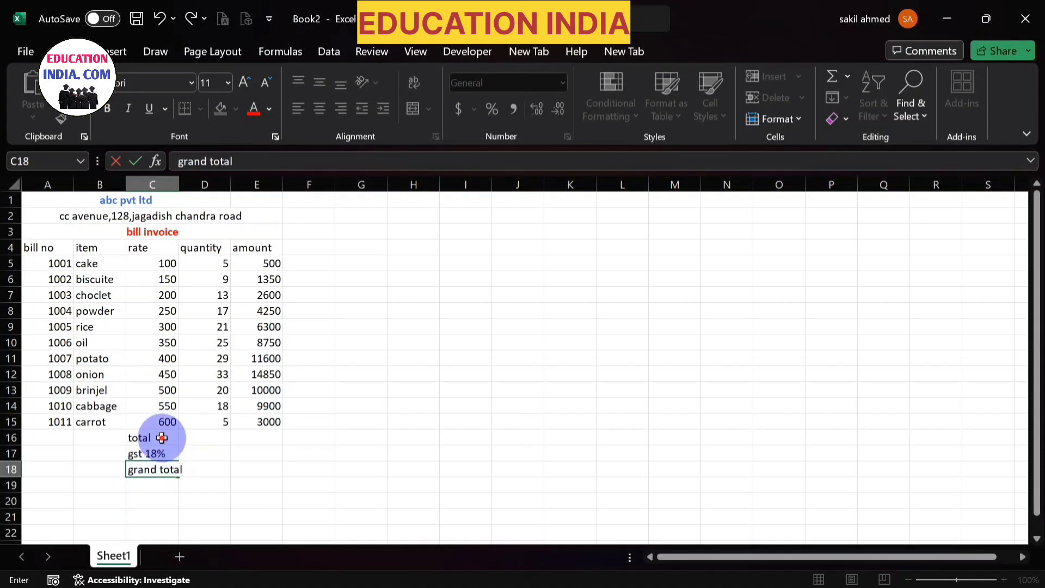
- Merge and center each summary label across columns C and D in rows 16, 17 and 18 separately
{"action": "left_click_drag", "start_coordinate": [152, 435], "coordinate": [210, 440]}
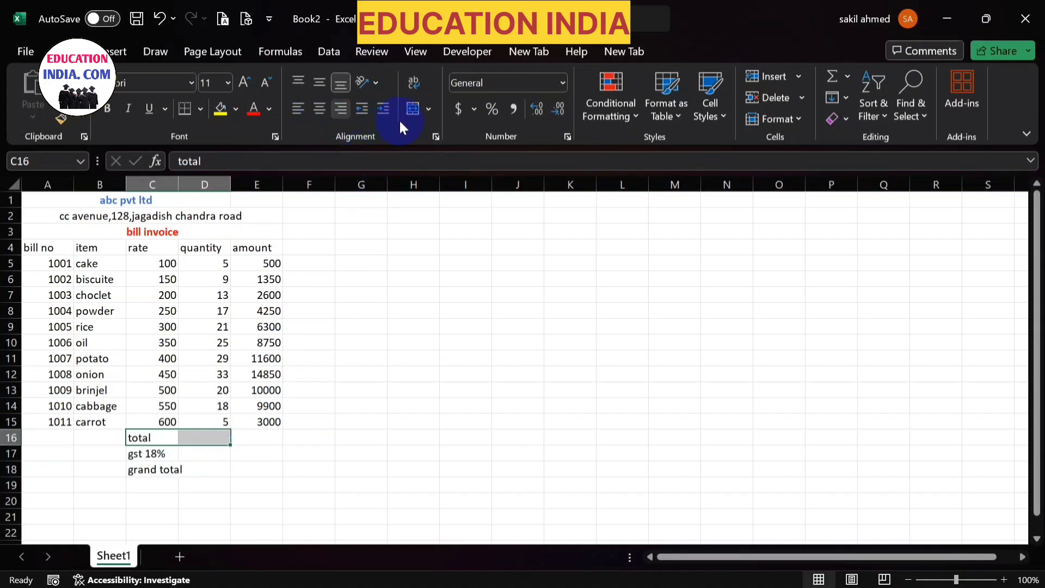
{"action": "left_click", "coordinate": [429, 115]}
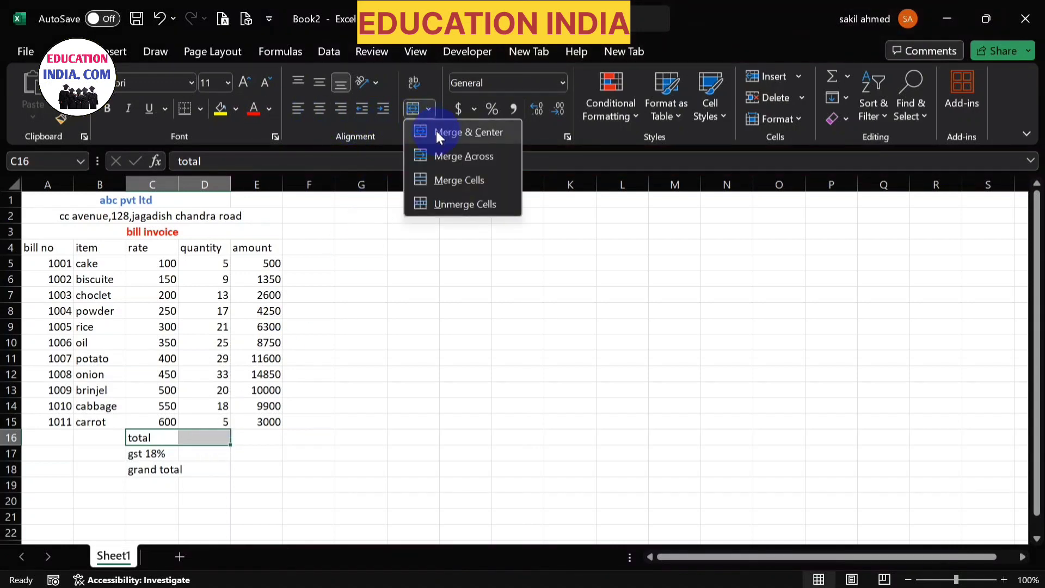
{"action": "left_click", "coordinate": [436, 131]}
{"action": "left_click_drag", "start_coordinate": [155, 454], "coordinate": [199, 456]}
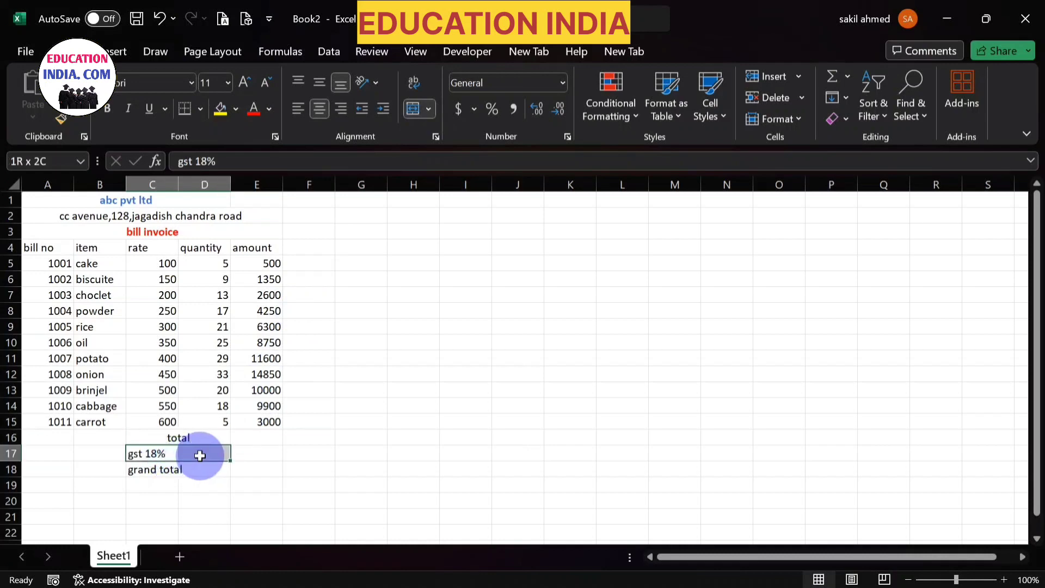
{"action": "left_click", "coordinate": [429, 112]}
{"action": "left_click", "coordinate": [433, 131]}
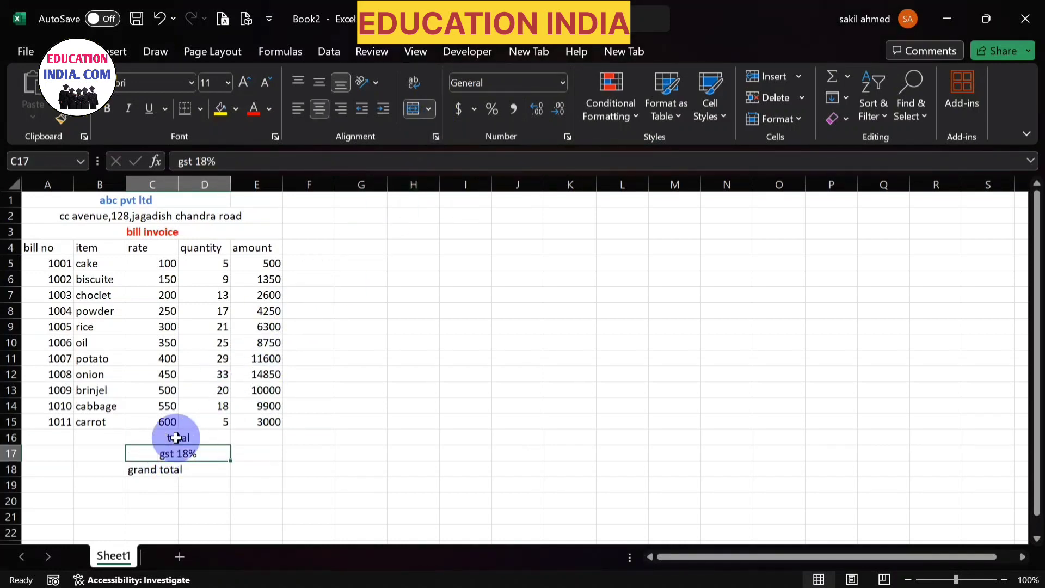
{"action": "left_click_drag", "start_coordinate": [170, 467], "coordinate": [201, 467]}
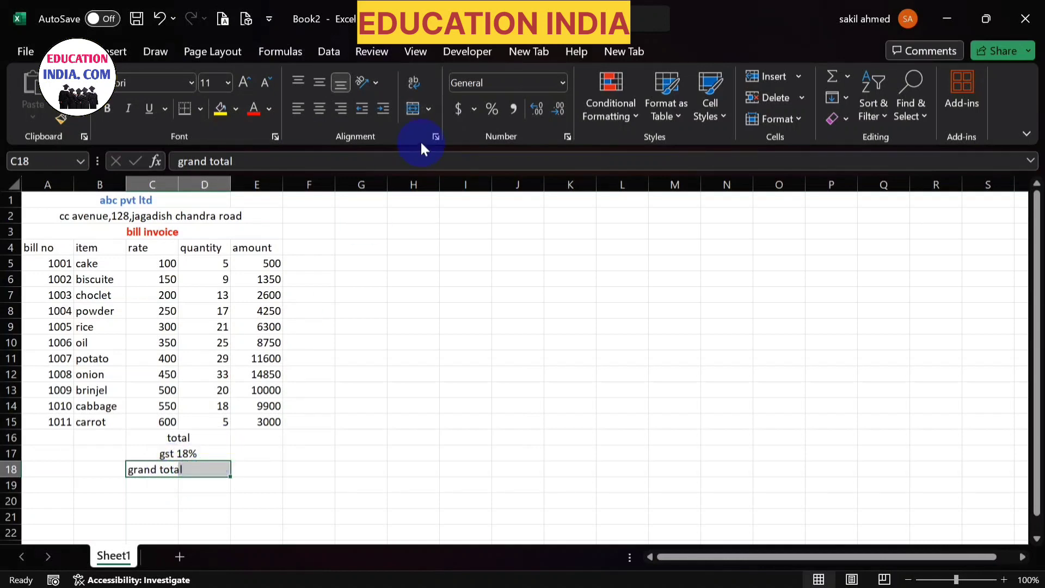
{"action": "left_click", "coordinate": [428, 111]}
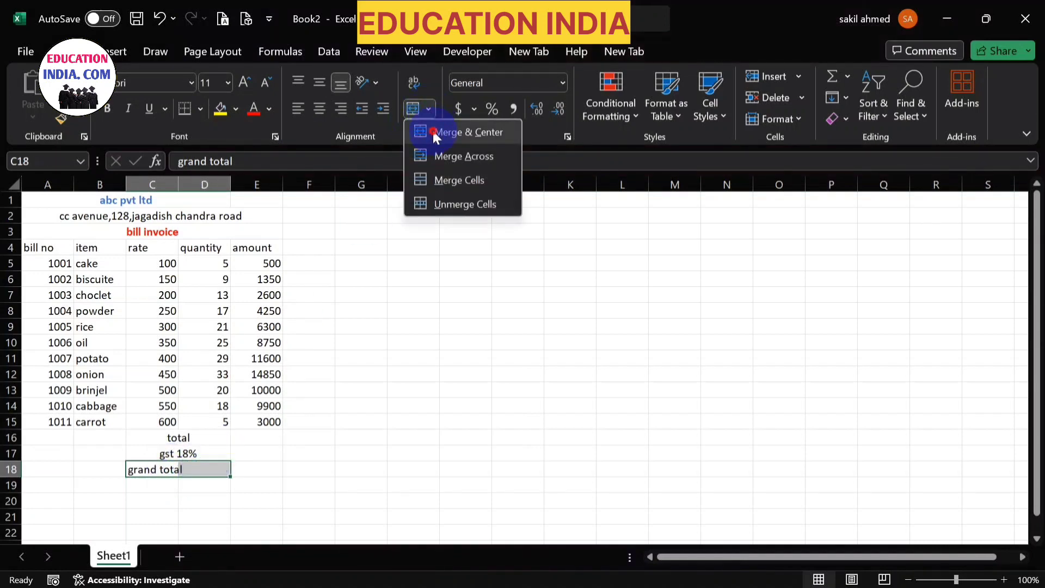
{"action": "left_click", "coordinate": [433, 129]}
- Format the three summary labels in C16:D18 as bold, right-aligned text with a blue theme font color
{"action": "left_click_drag", "start_coordinate": [158, 436], "coordinate": [174, 467]}
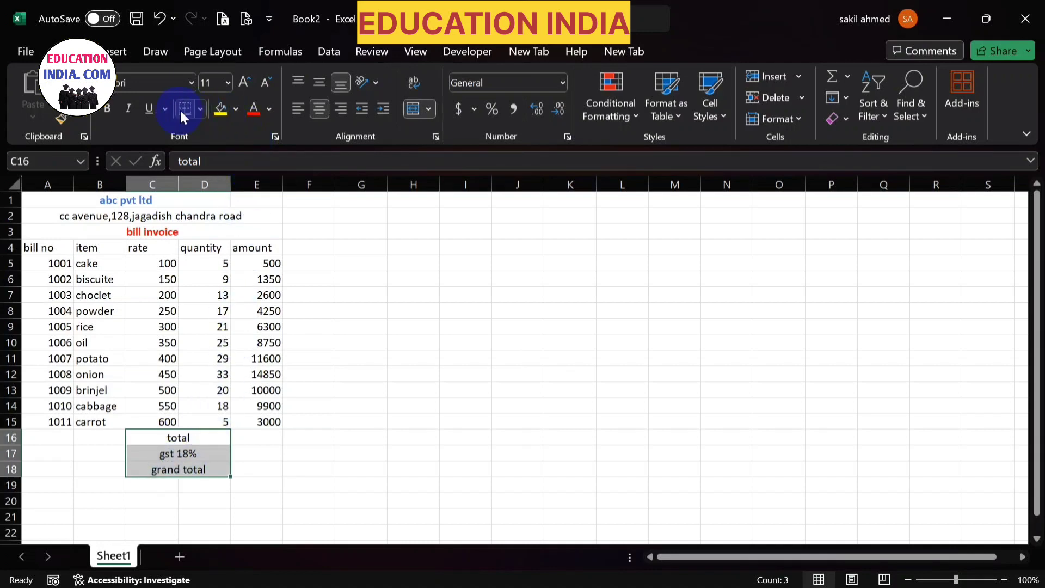
{"action": "left_click", "coordinate": [270, 110]}
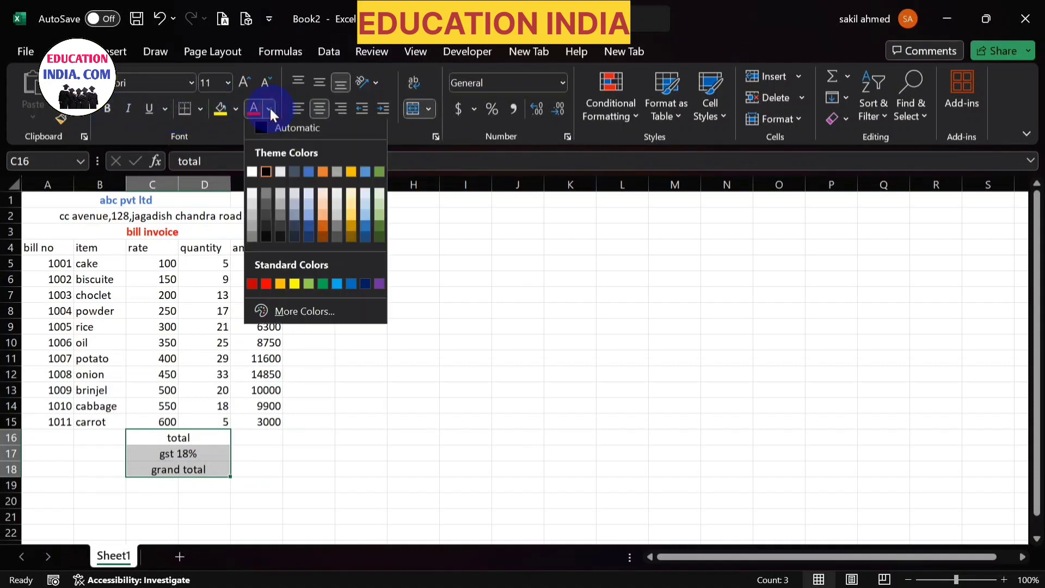
{"action": "left_click", "coordinate": [306, 178]}
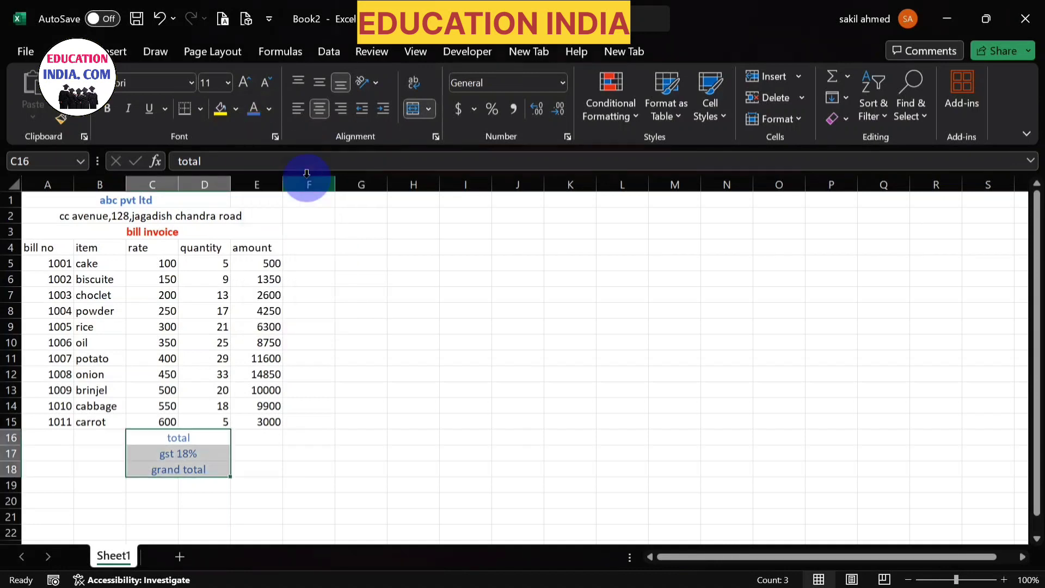
{"action": "left_click", "coordinate": [115, 109]}
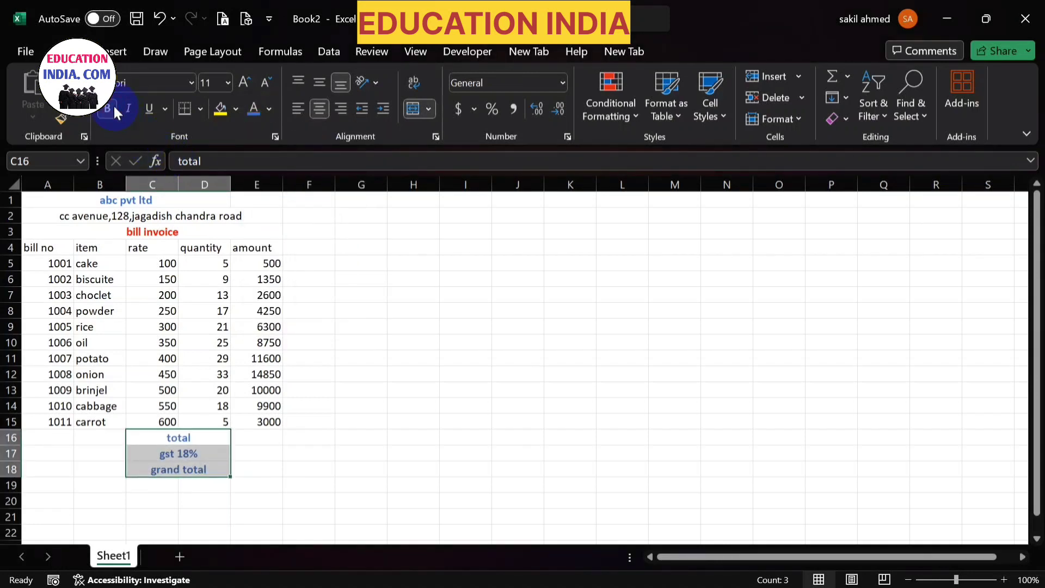
{"action": "left_click", "coordinate": [338, 109]}
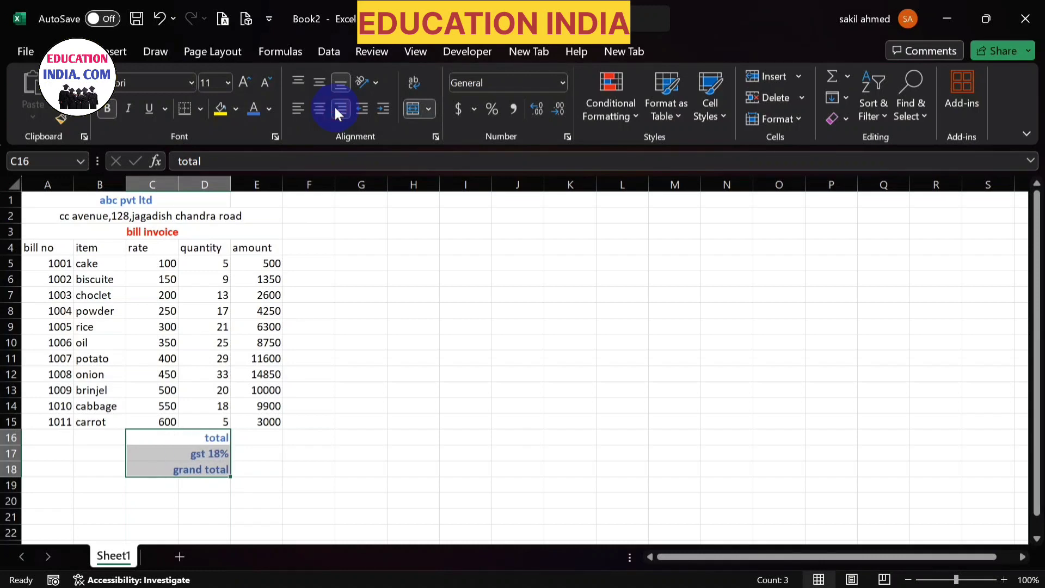
- Calculate the invoice total in cell E16 by summing the amounts with =SUM(E5:E15)
{"action": "left_click", "coordinate": [255, 443]}
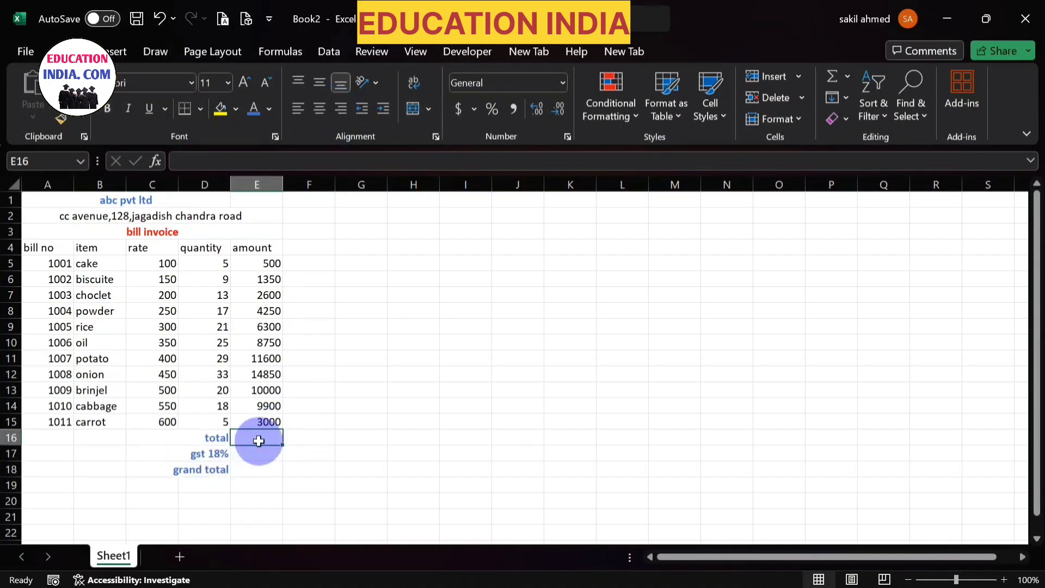
{"action": "double_click", "coordinate": [269, 436]}
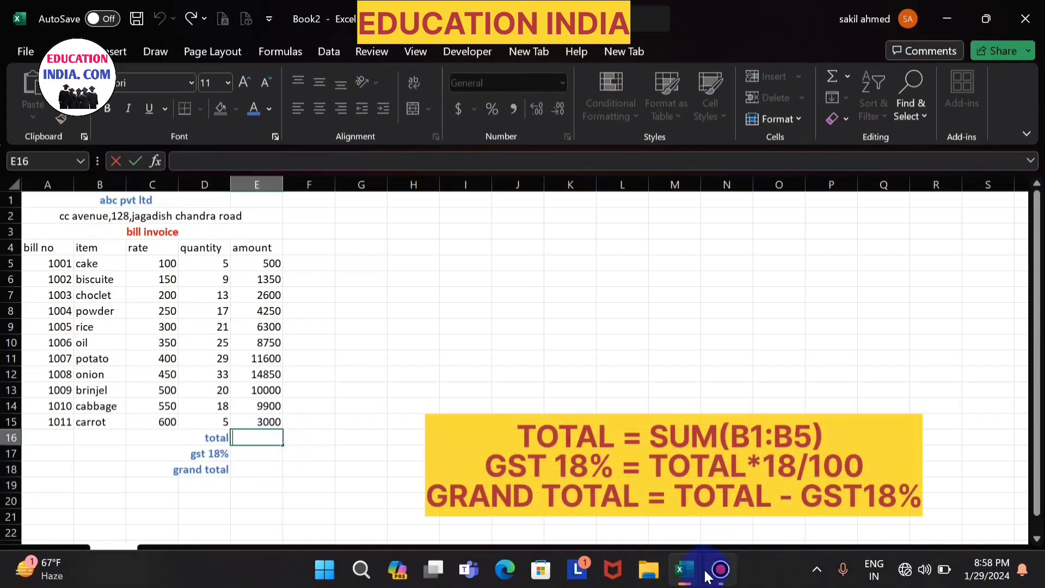
{"action": "left_click", "coordinate": [717, 576]}
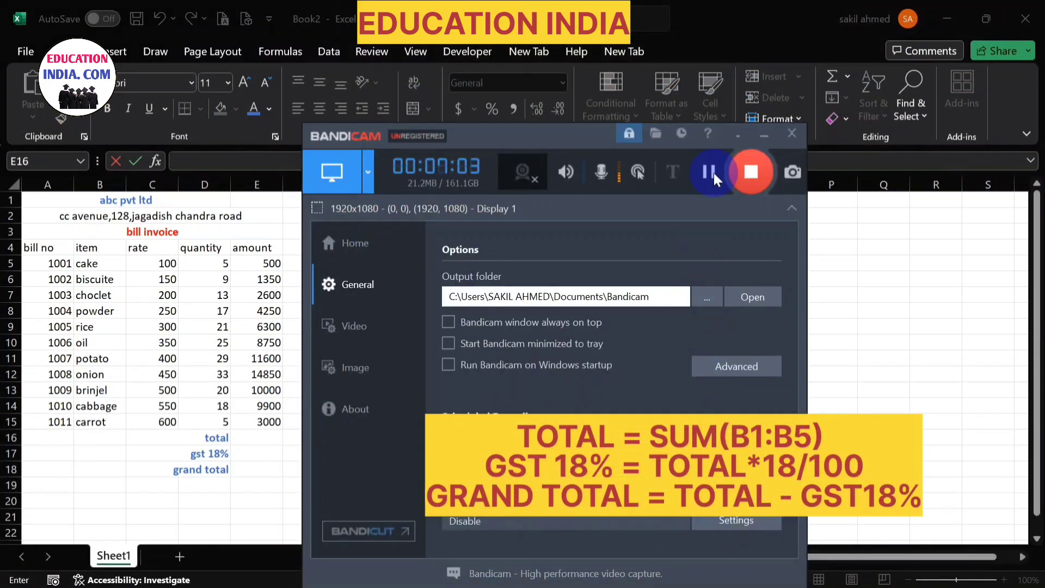
{"action": "left_click", "coordinate": [757, 132]}
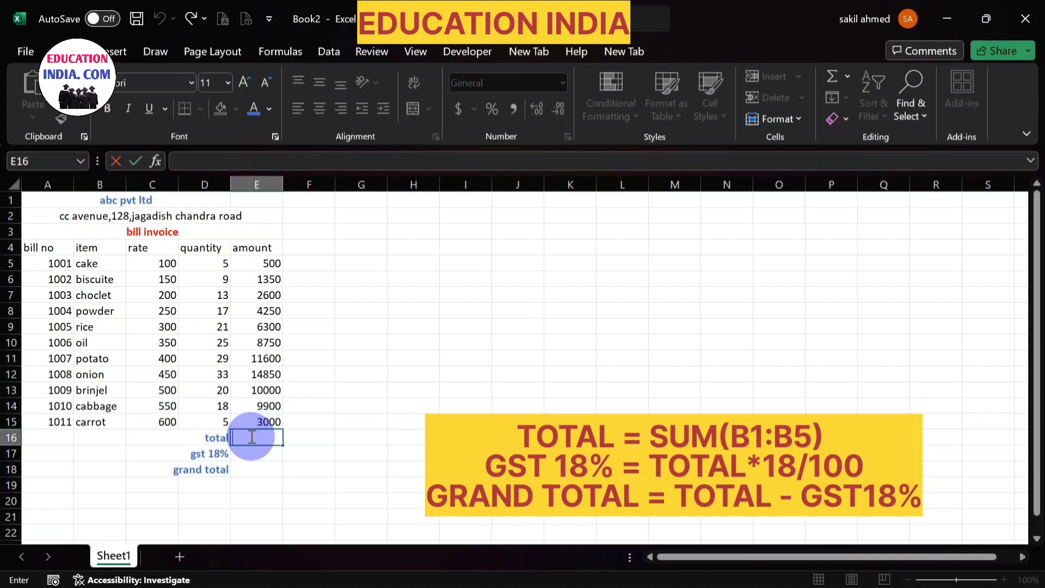
{"action": "left_click", "coordinate": [847, 77]}
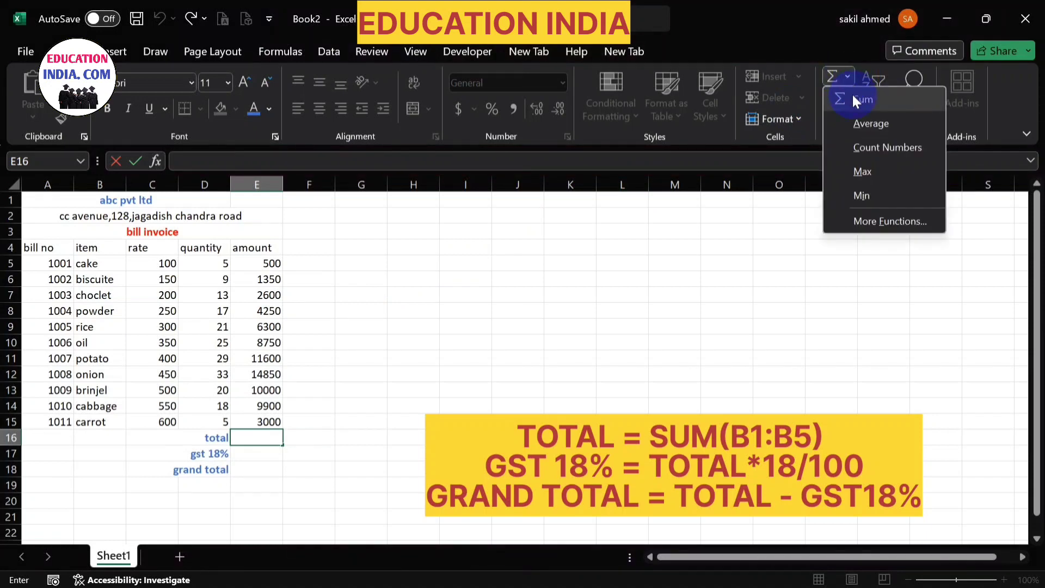
{"action": "left_click", "coordinate": [854, 100]}
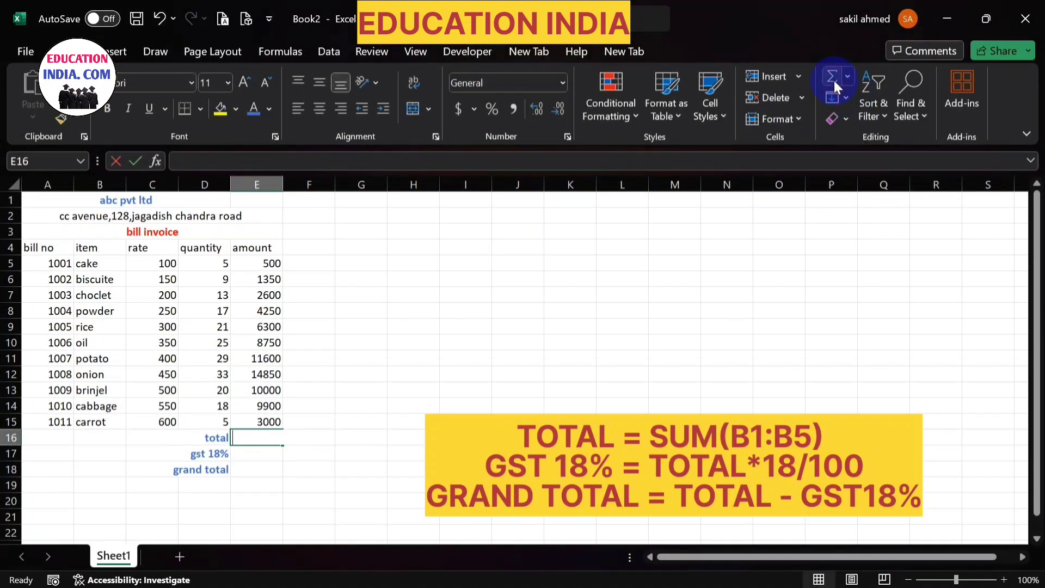
{"action": "left_click", "coordinate": [834, 78]}
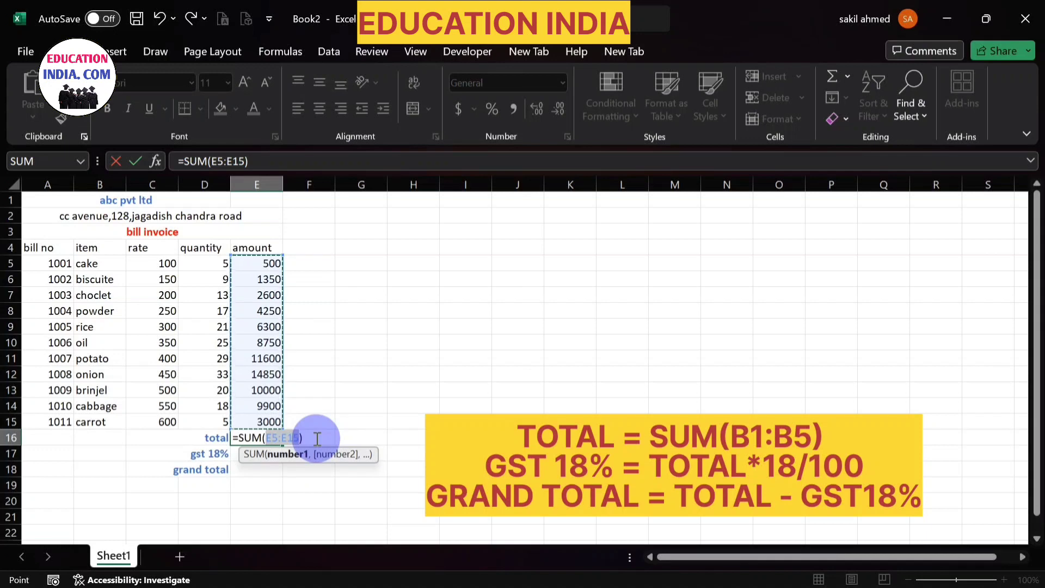
{"action": "key", "text": "Return"}
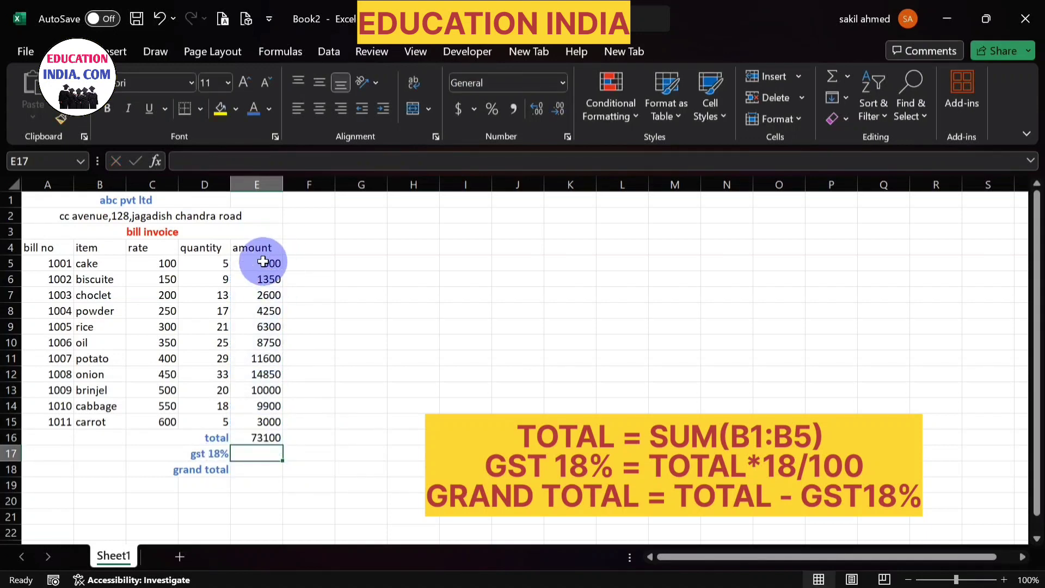
- Calculate the 18% GST on the total in cell E17 with the formula =E16*18/100
{"action": "double_click", "coordinate": [262, 457]}
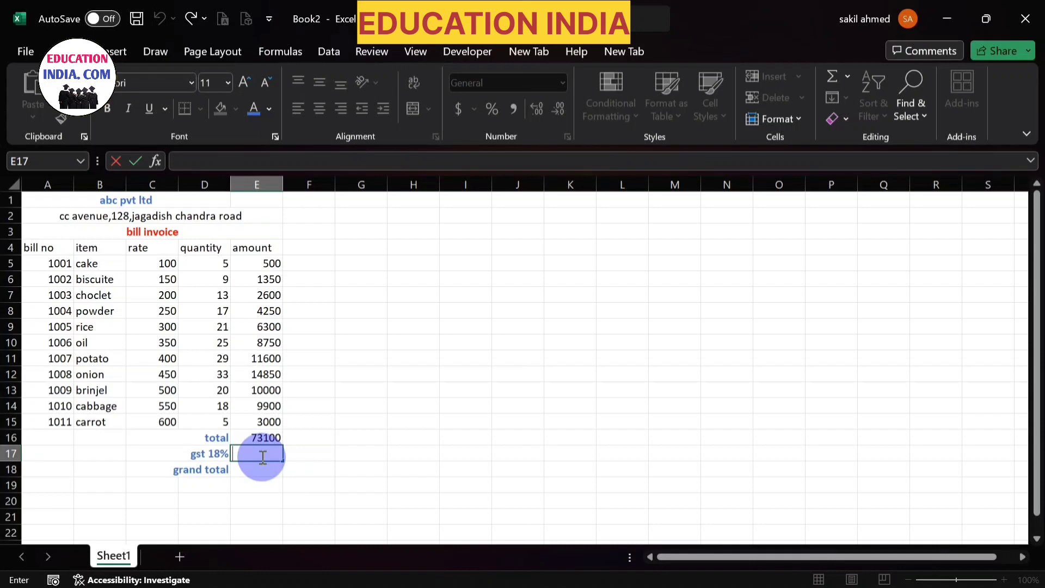
{"action": "type", "text": "="}
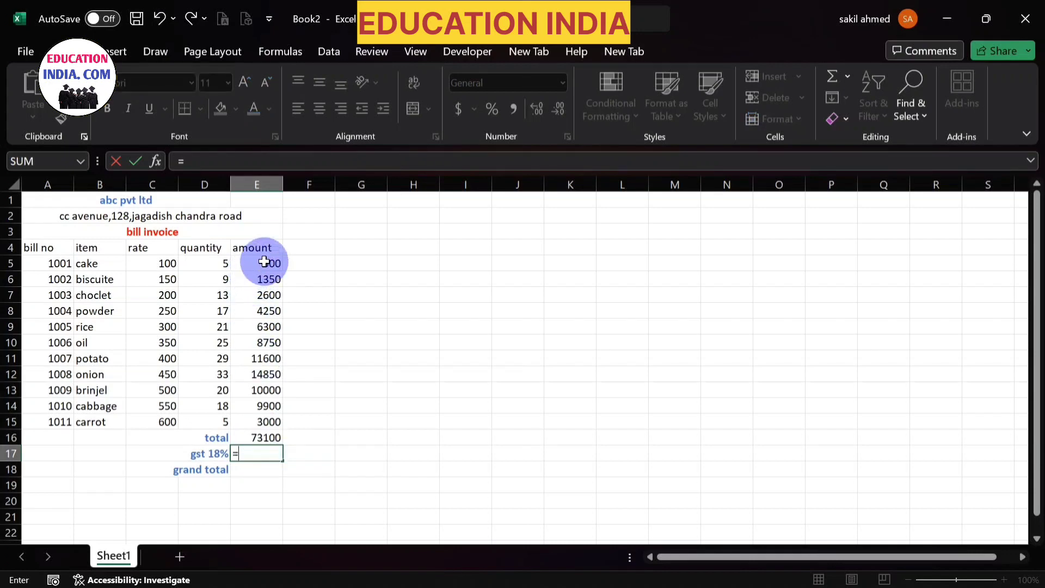
{"action": "left_click_drag", "start_coordinate": [264, 262], "coordinate": [272, 282]}
{"action": "left_click", "coordinate": [267, 440]}
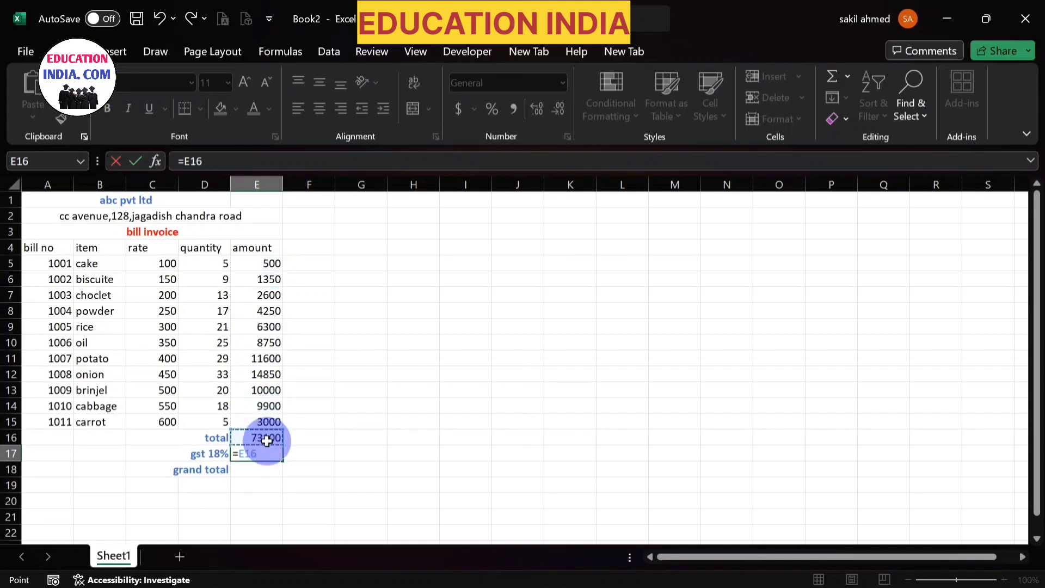
{"action": "type", "text": "*18"}
{"action": "type", "text": "/100"}
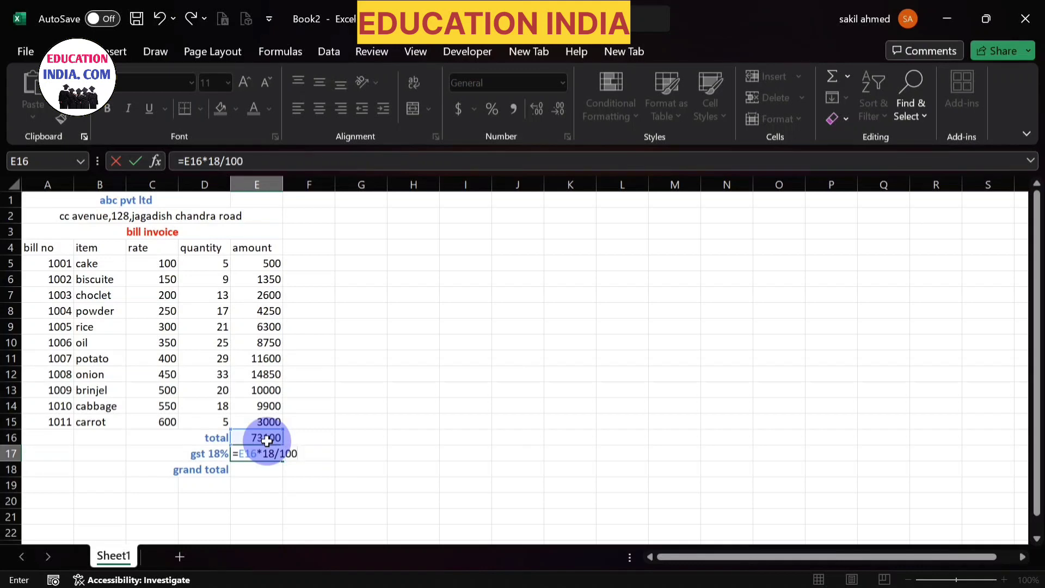
{"action": "key", "text": "Return"}
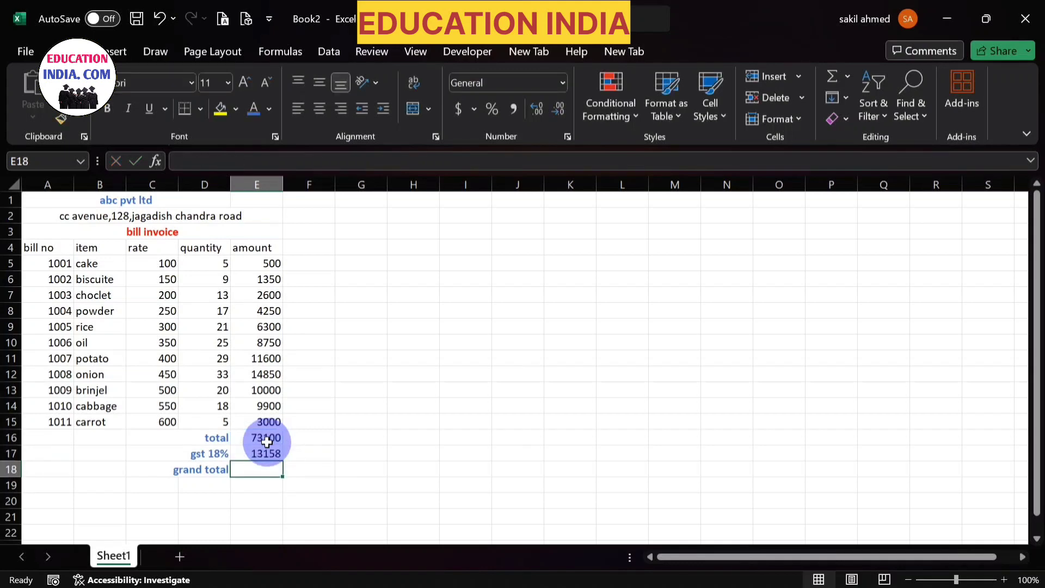
{"action": "left_click", "coordinate": [263, 455]}
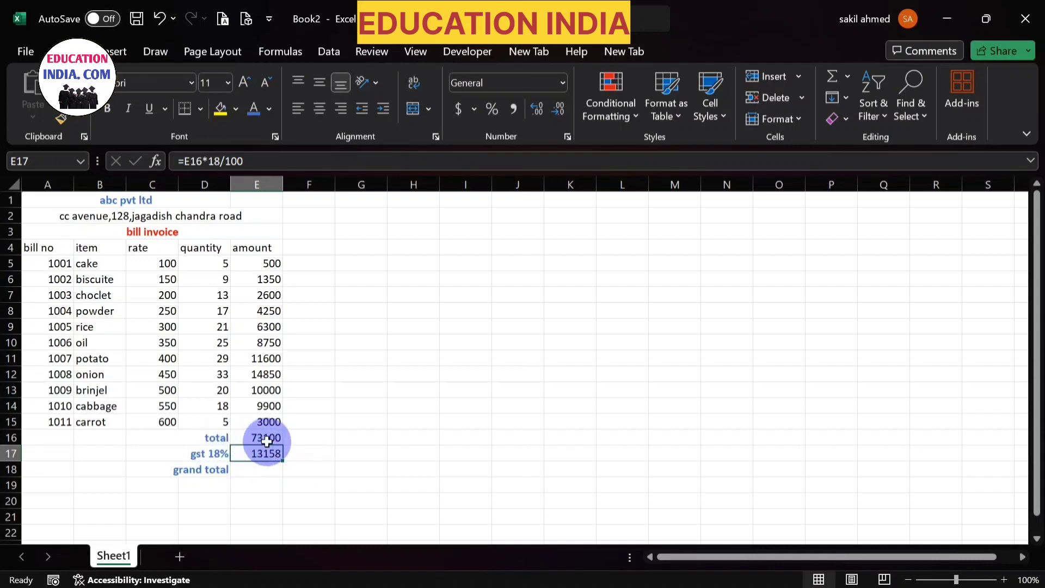
- Enter the grand total formula =E16-E17 in cell E18 and check it
{"action": "double_click", "coordinate": [262, 469]}
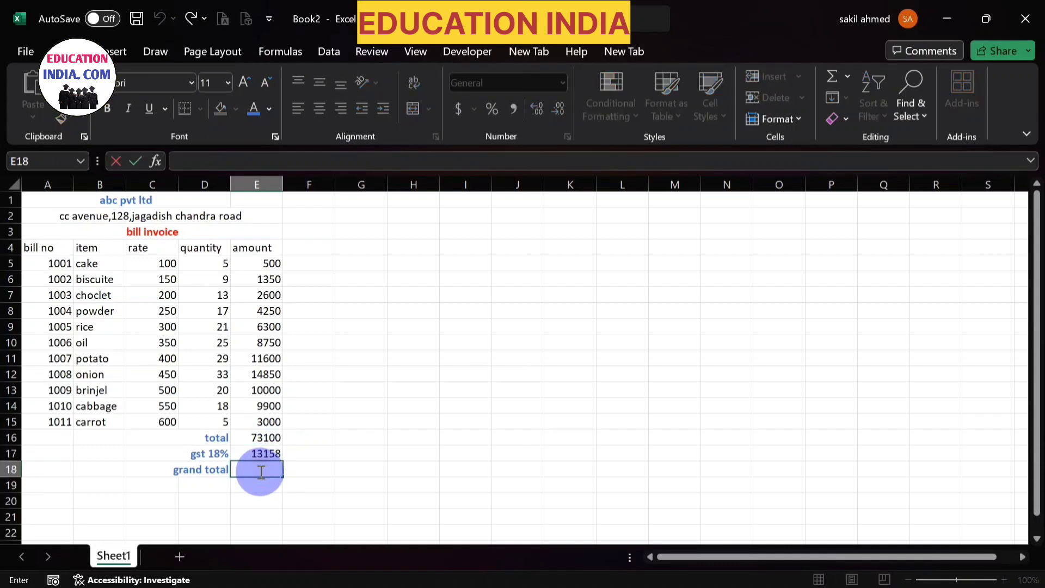
{"action": "type", "text": "="}
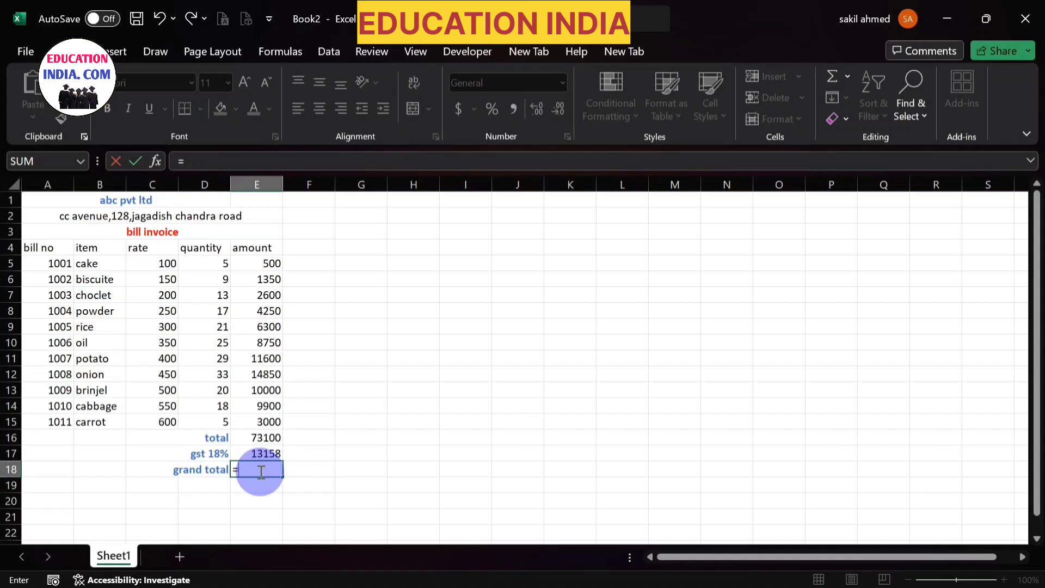
{"action": "left_click", "coordinate": [268, 441]}
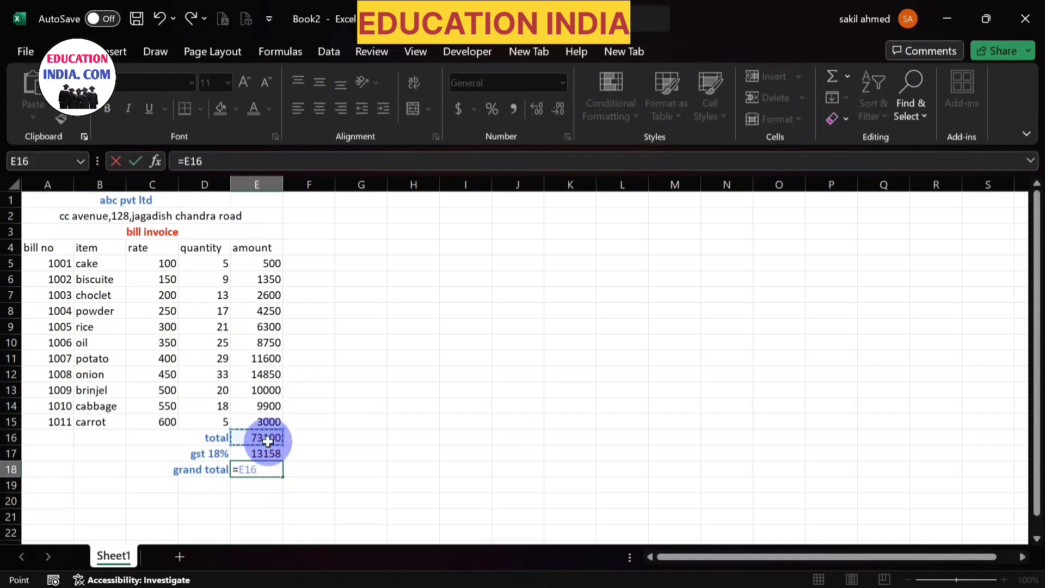
{"action": "type", "text": "-"}
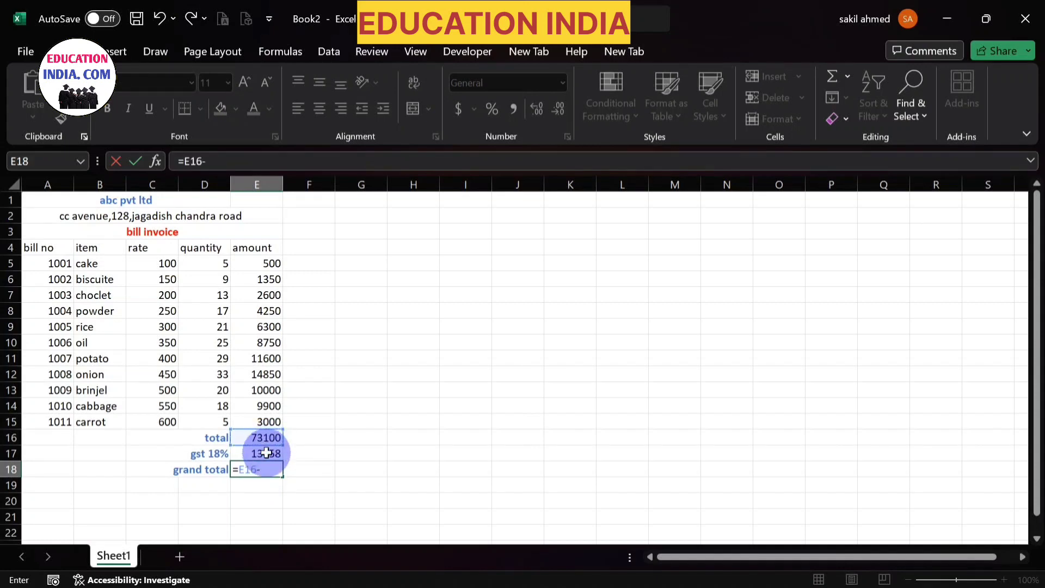
{"action": "left_click", "coordinate": [267, 456]}
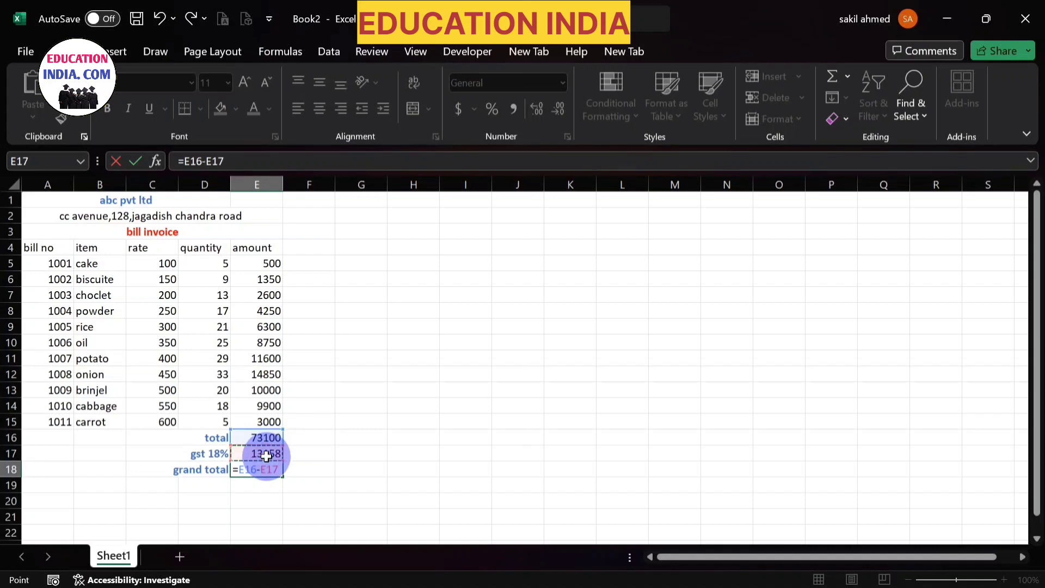
{"action": "key", "text": "Return"}
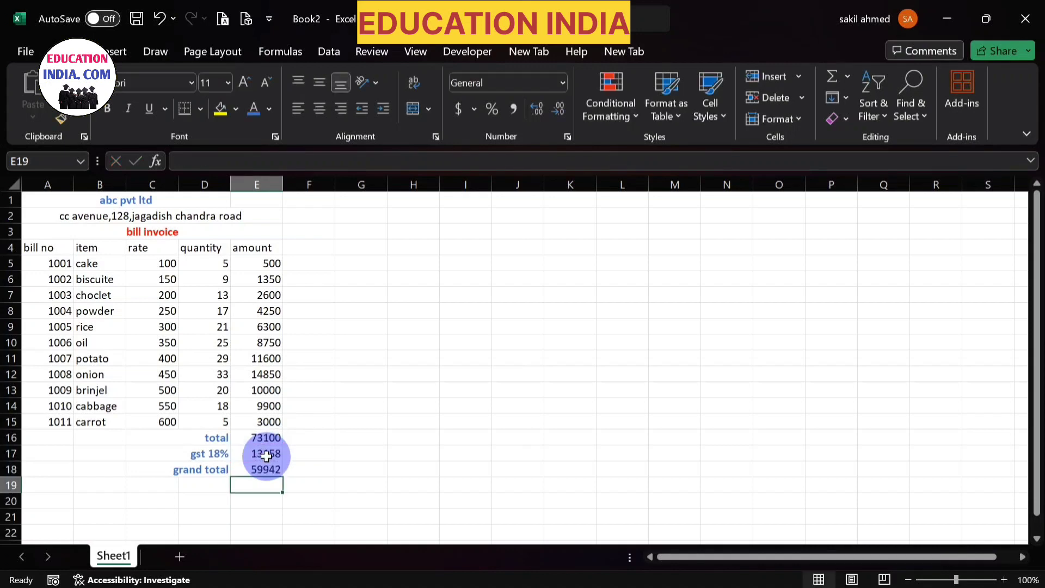
{"action": "left_click", "coordinate": [265, 468]}
{"action": "double_click", "coordinate": [266, 468]}
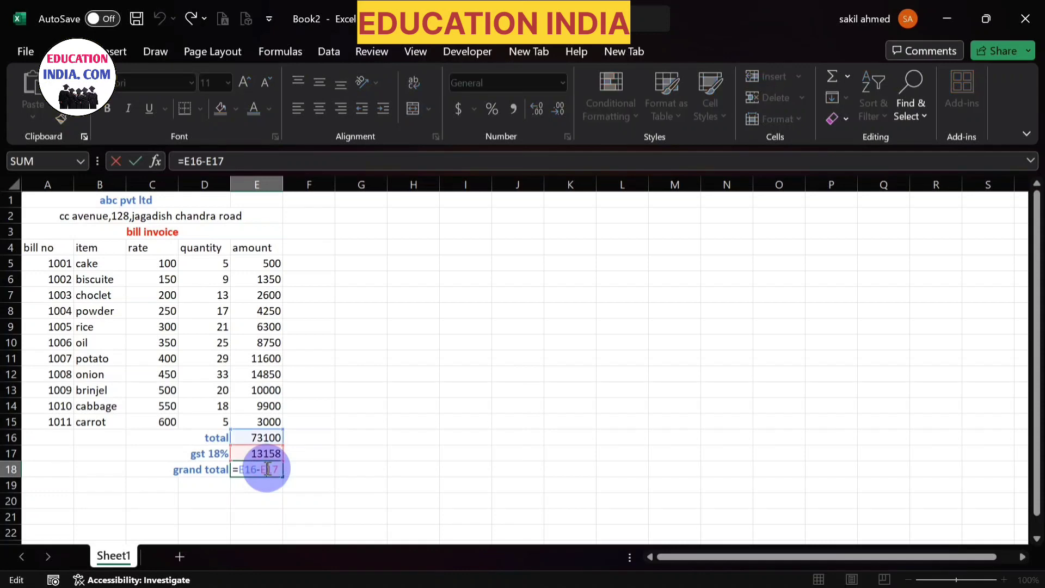
{"action": "left_click", "coordinate": [323, 469]}
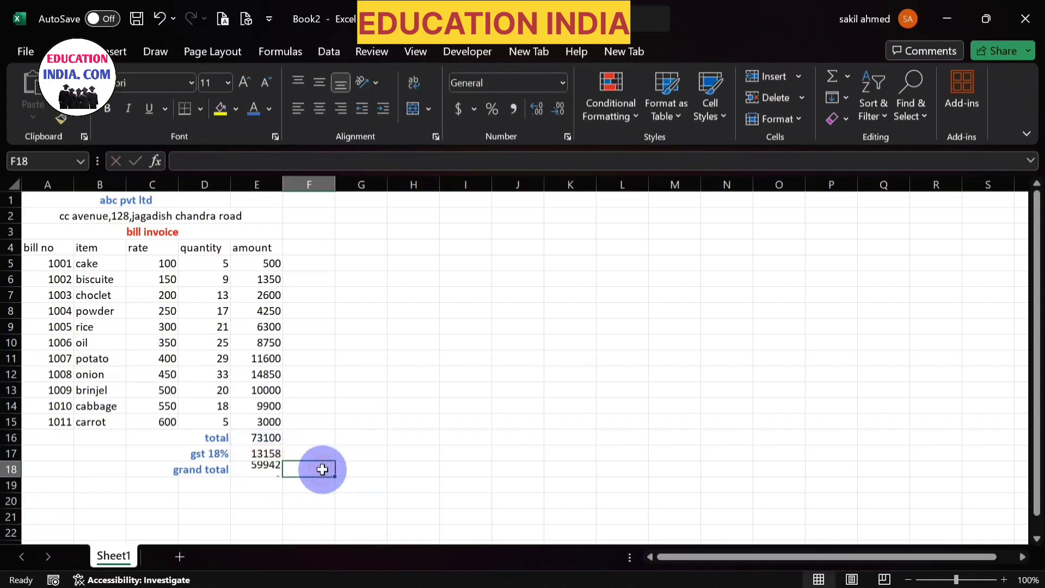
{"action": "left_click", "coordinate": [262, 470]}
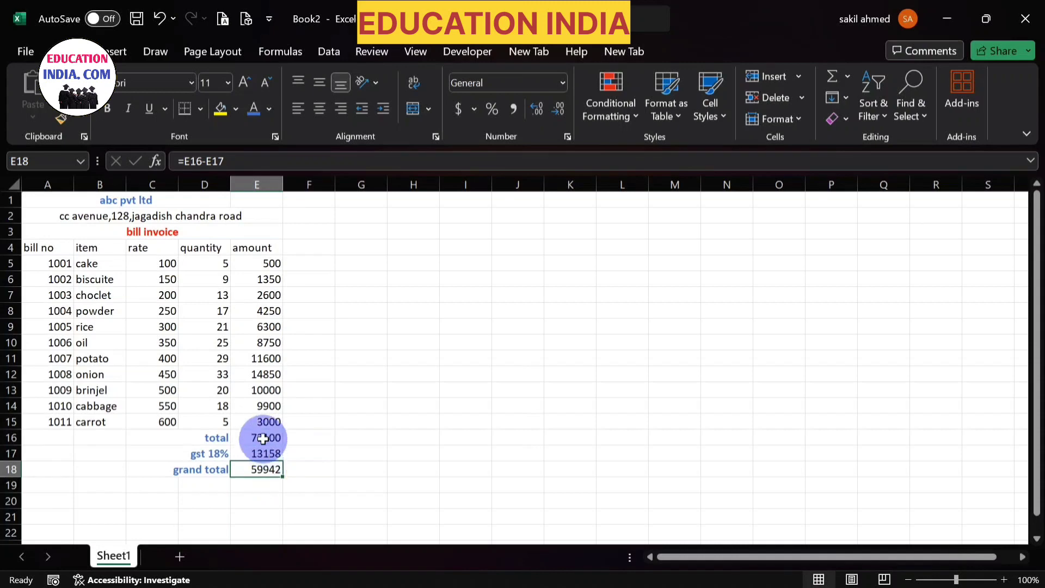
- Format the total, GST and grand total amounts in E16:E18 as bold with the standard green font color
{"action": "left_click_drag", "start_coordinate": [269, 434], "coordinate": [273, 467]}
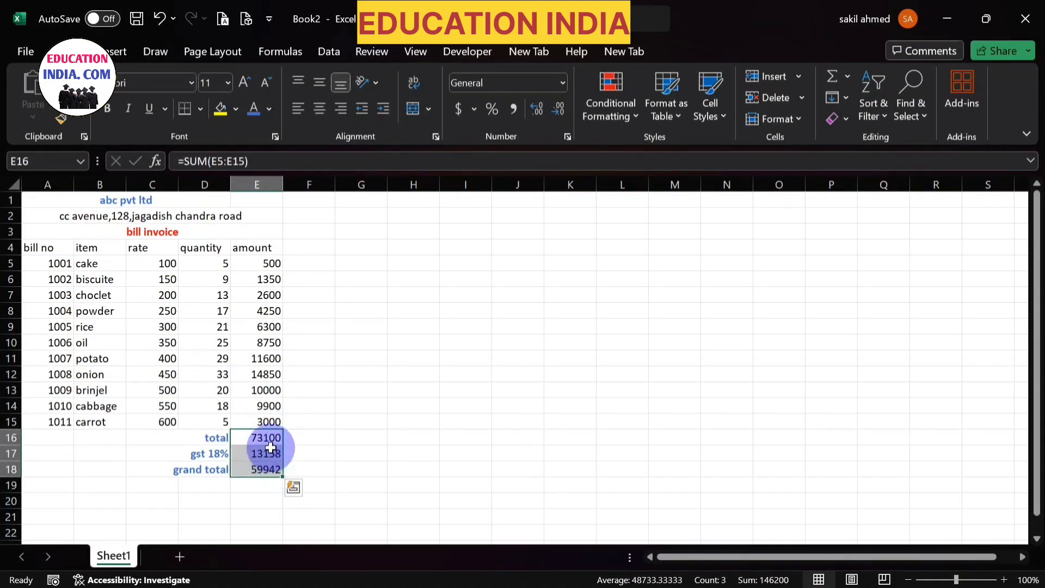
{"action": "left_click", "coordinate": [115, 106]}
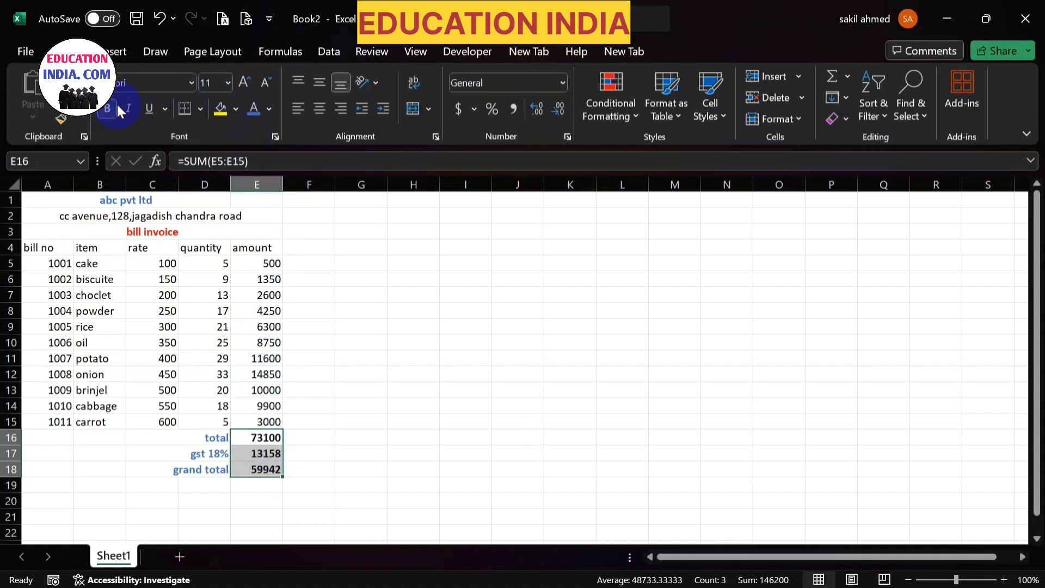
{"action": "left_click", "coordinate": [269, 107]}
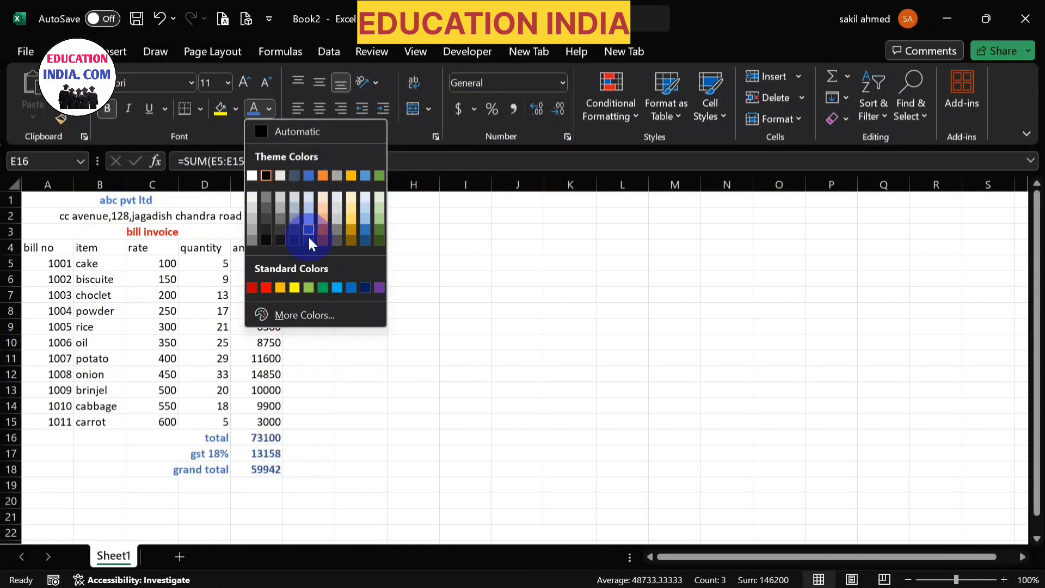
{"action": "left_click", "coordinate": [319, 287]}
{"action": "left_click", "coordinate": [362, 452]}
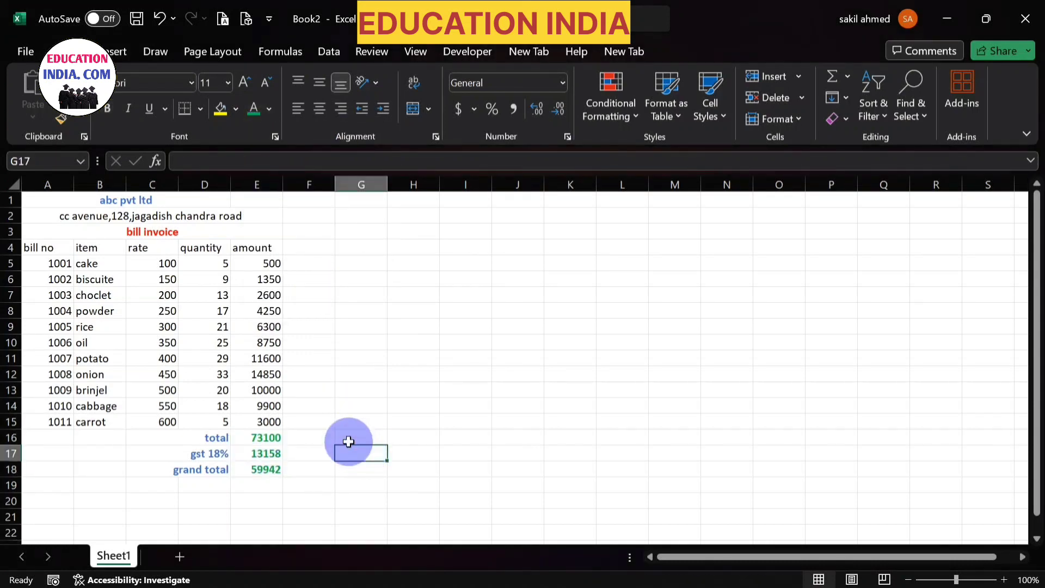
- Format the column headings in A4:E4 as bold with the standard green font color
{"action": "left_click_drag", "start_coordinate": [34, 246], "coordinate": [235, 245]}
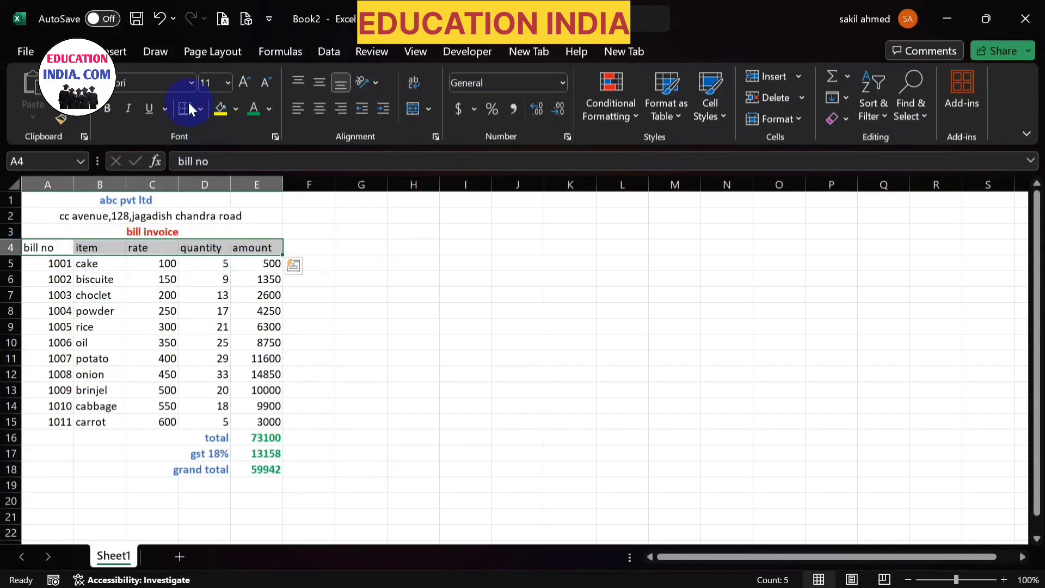
{"action": "left_click", "coordinate": [105, 111]}
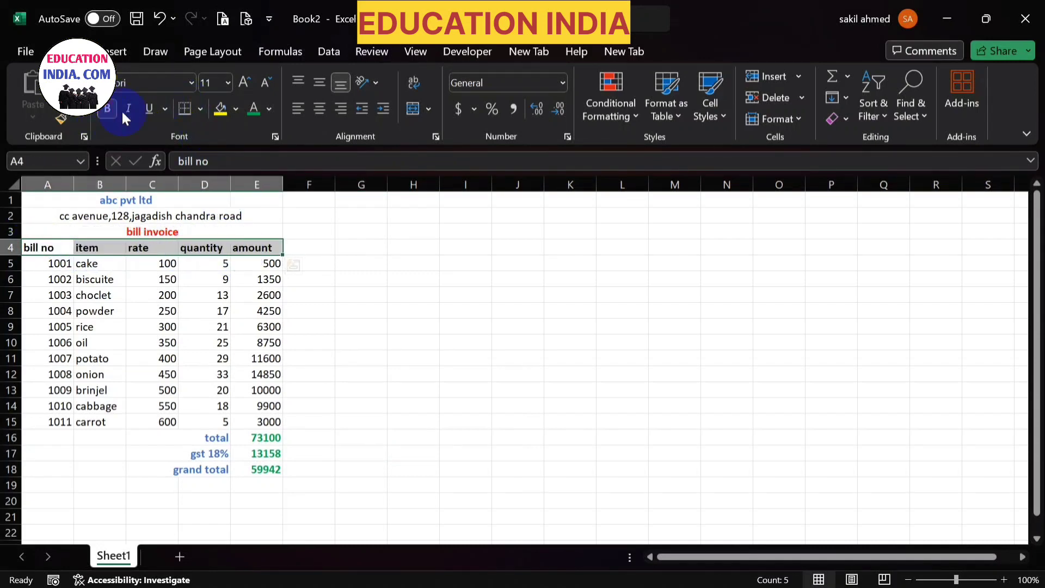
{"action": "left_click", "coordinate": [268, 112]}
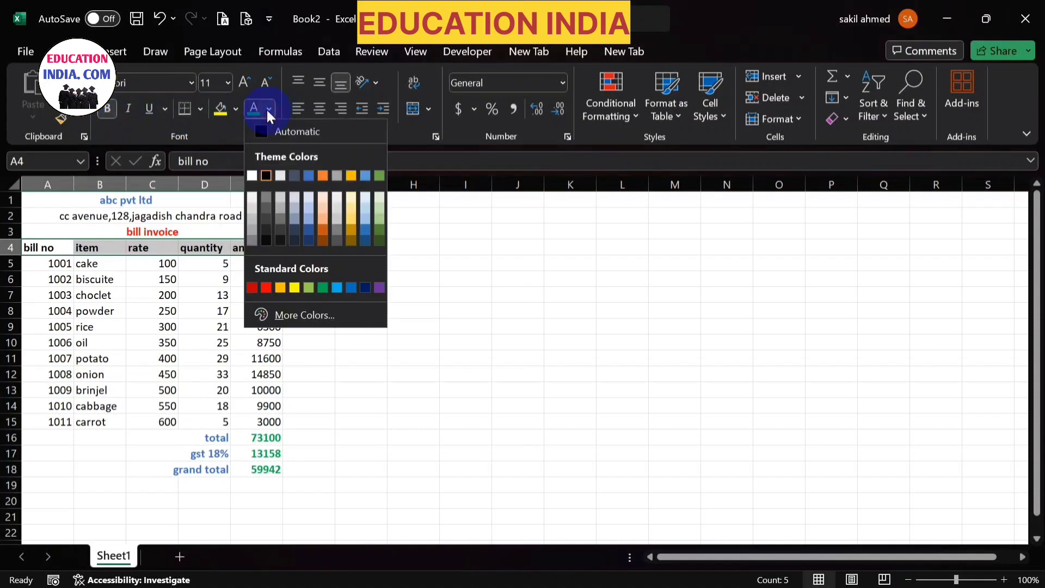
{"action": "left_click", "coordinate": [322, 287]}
- Apply a bottom border and All Borders to the whole invoice range A1:E18
{"action": "left_click_drag", "start_coordinate": [38, 199], "coordinate": [222, 468]}
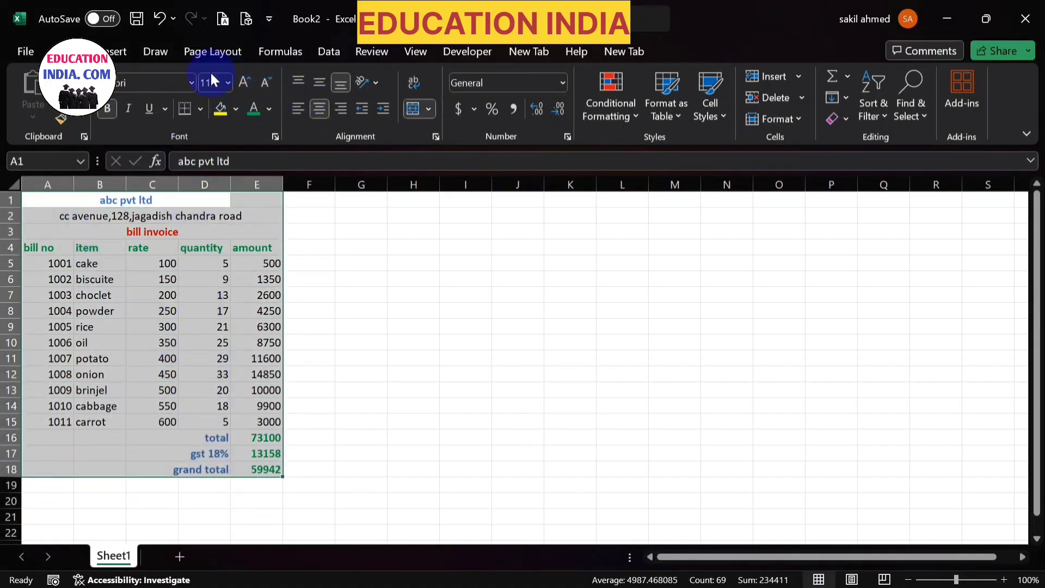
{"action": "left_click", "coordinate": [199, 108]}
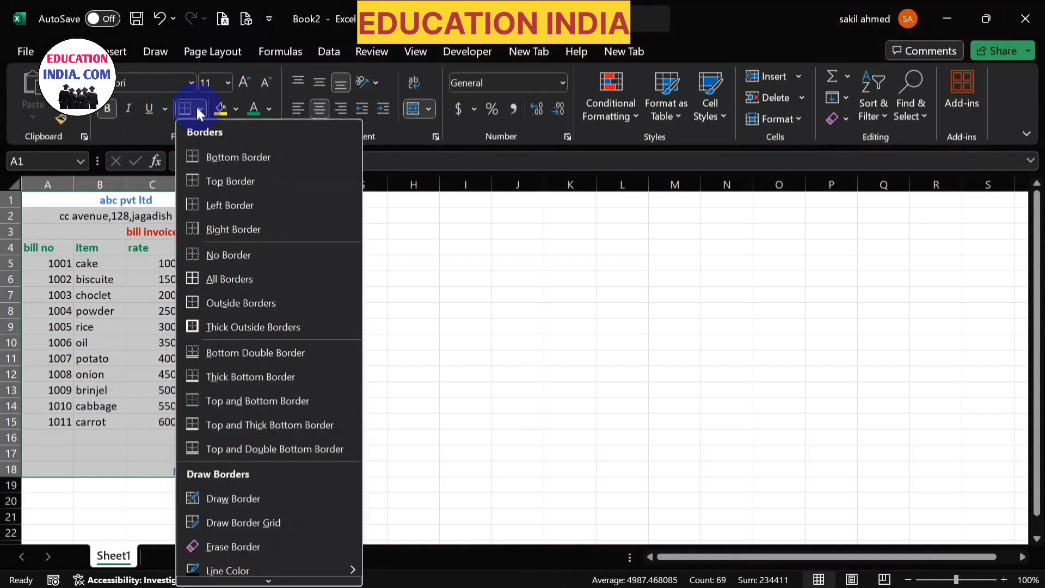
{"action": "left_click", "coordinate": [246, 157]}
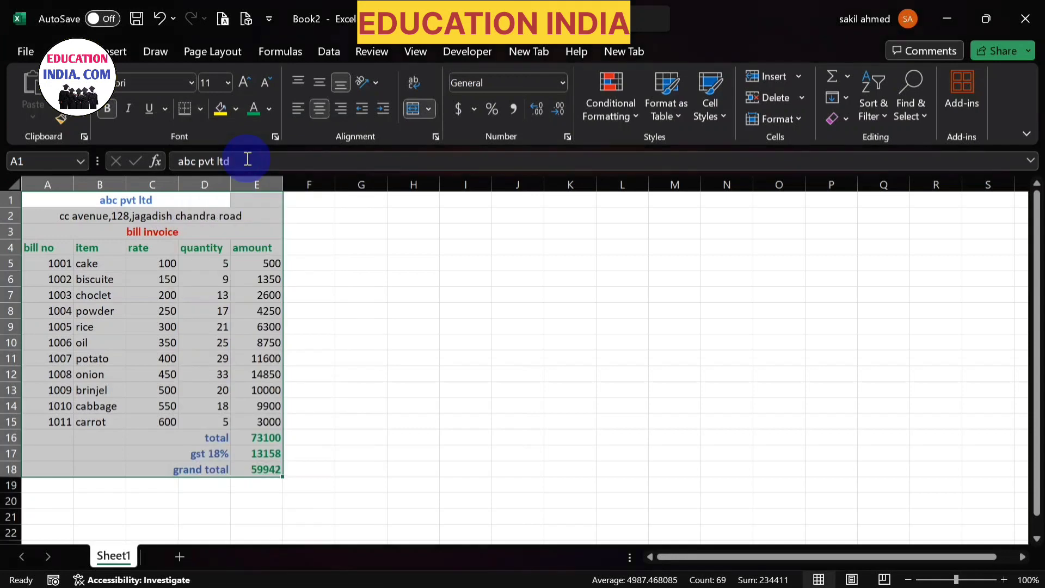
{"action": "left_click", "coordinate": [200, 109]}
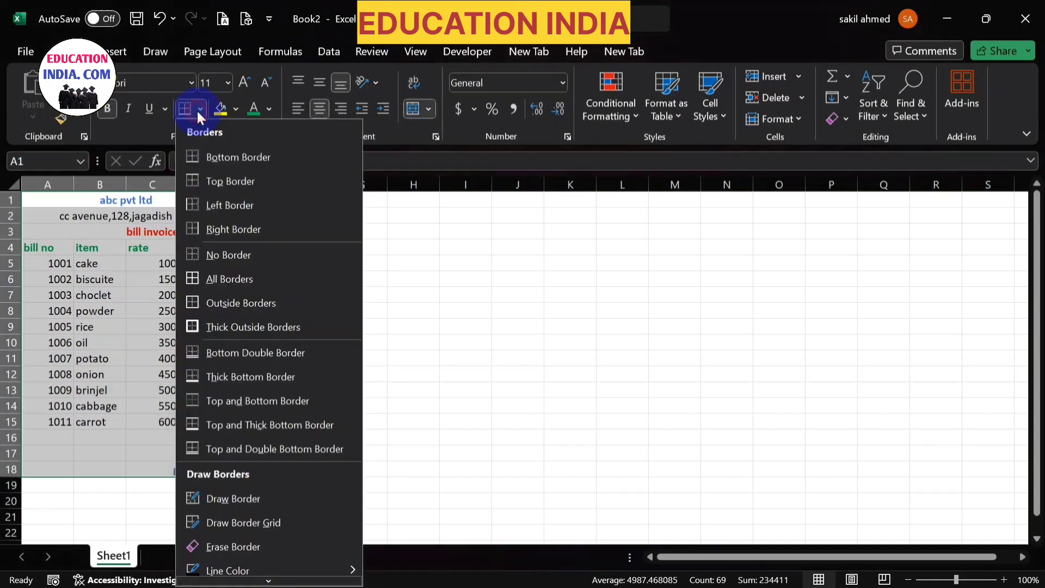
{"action": "left_click", "coordinate": [242, 279]}
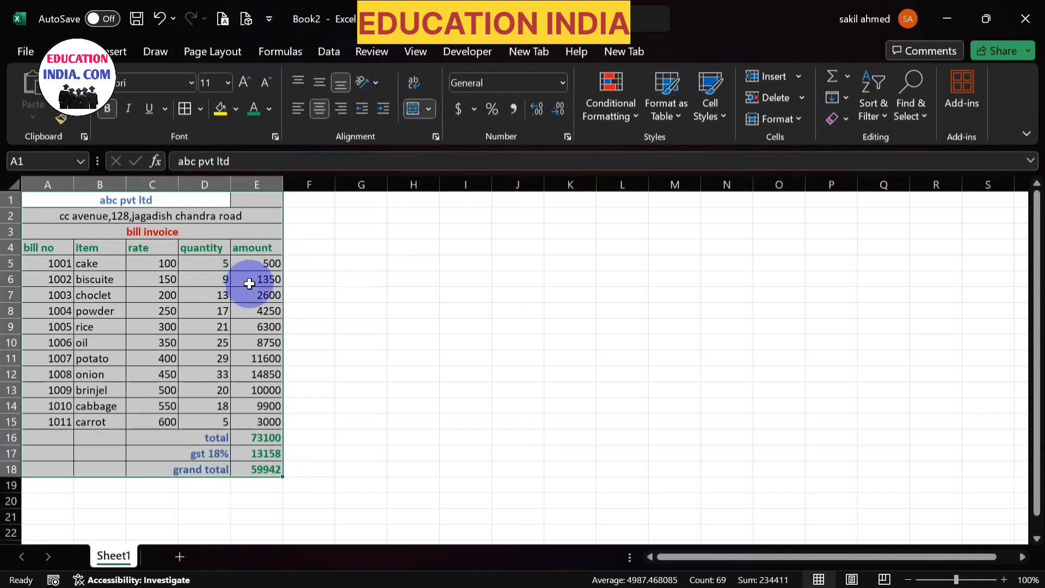
{"action": "left_click", "coordinate": [411, 408]}
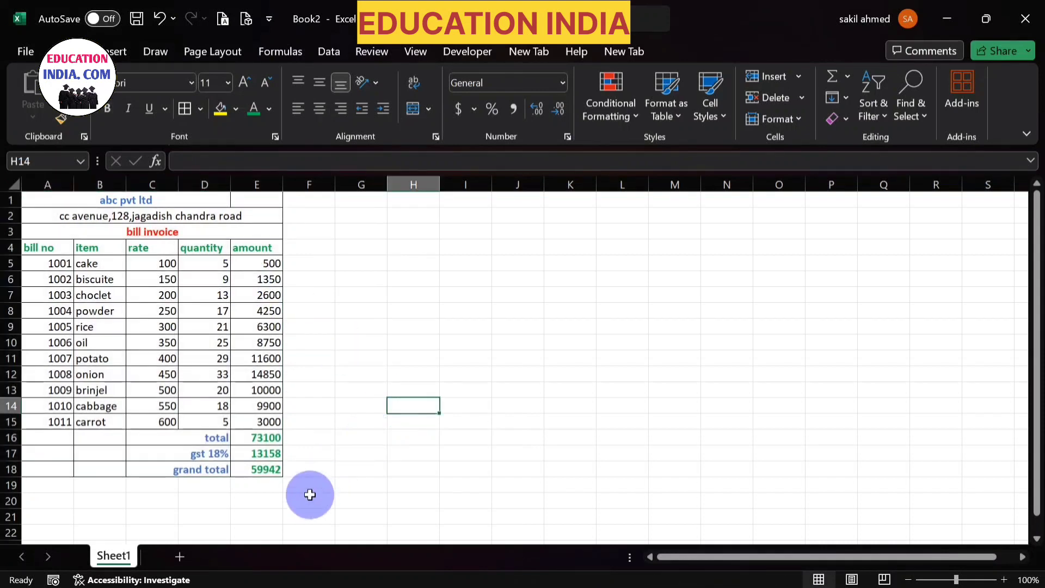